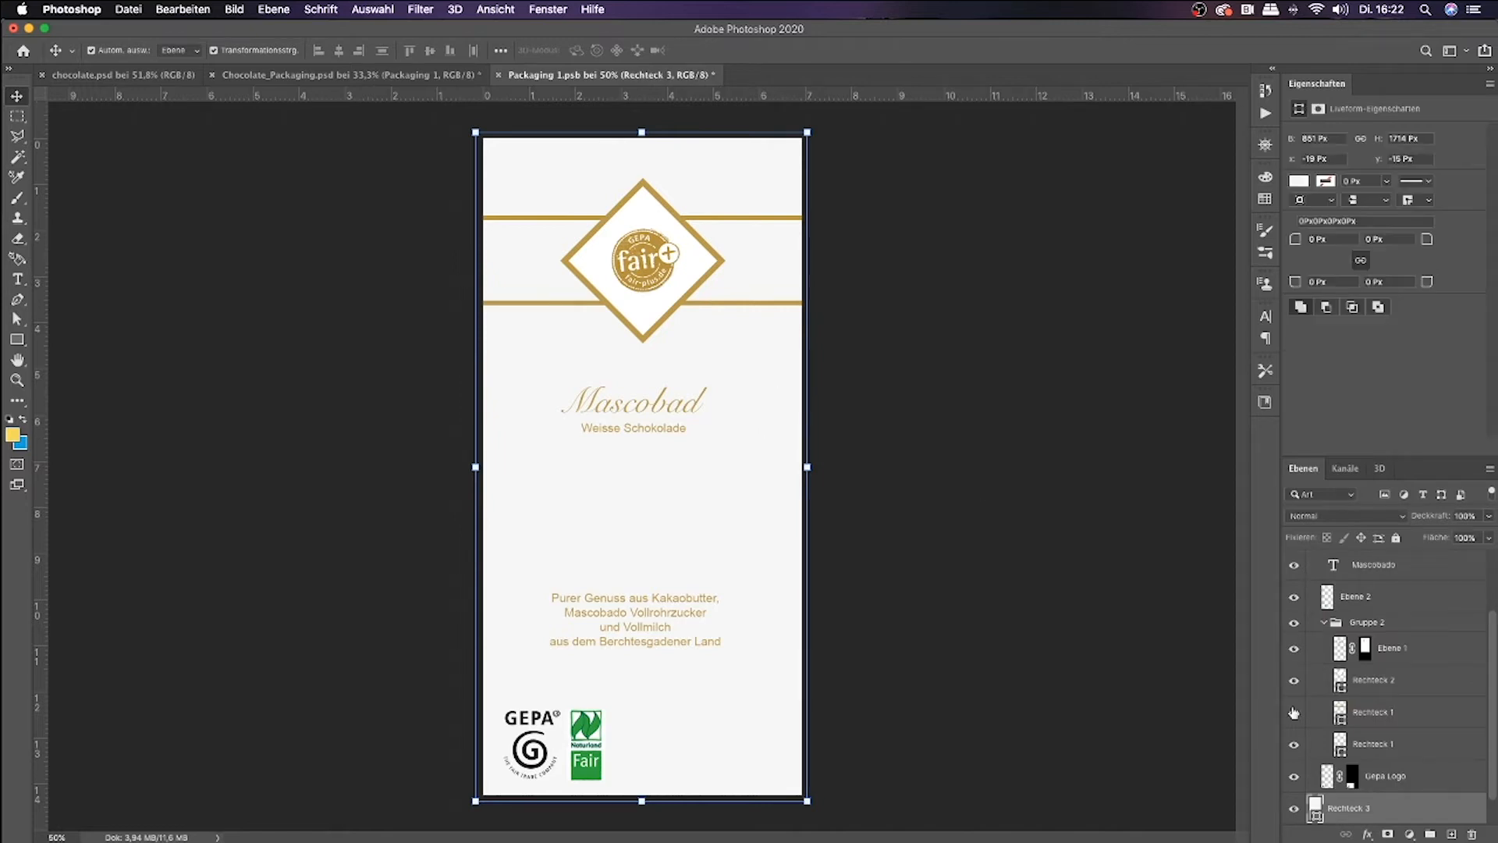
# Select the "Mascobad" title and "Weisse Schokolade" subtitle and centre them horizontally on the canvas.
pyautogui.moveTo(929, 507); pyautogui.dragTo(500, 403)
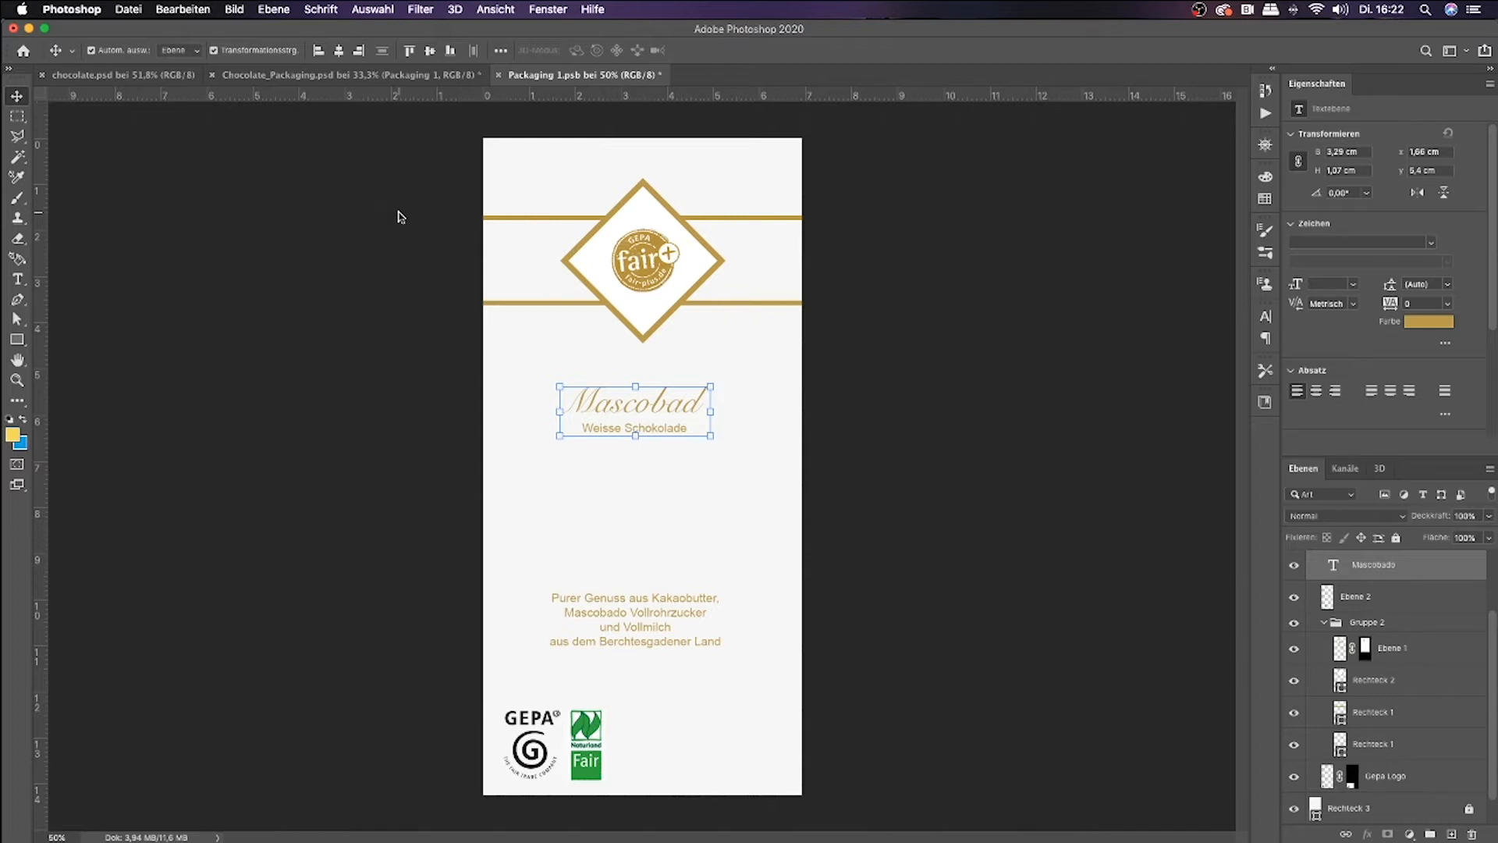
pyautogui.click(348, 353)
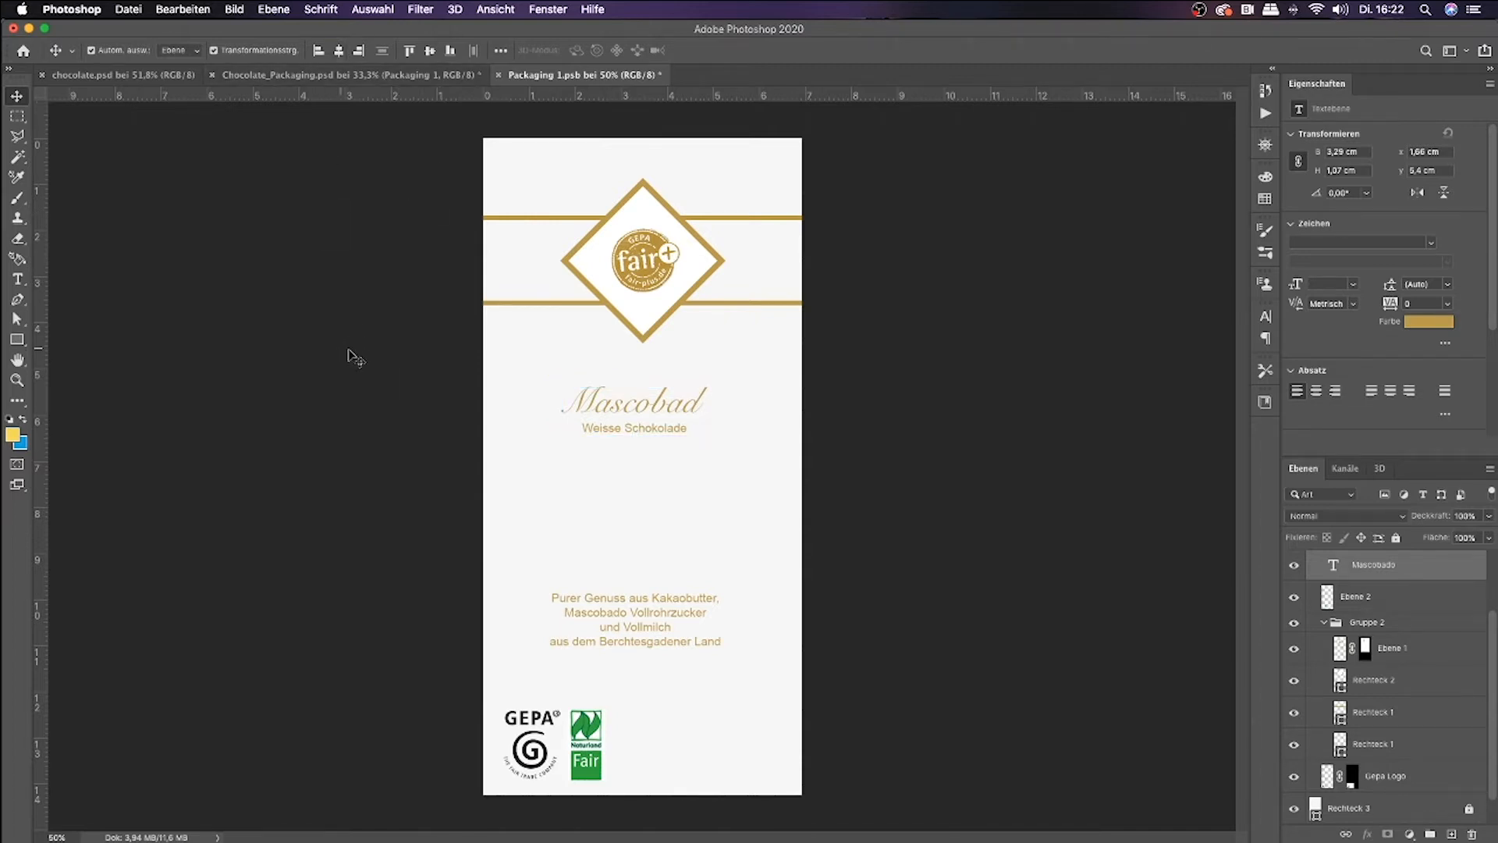
pyautogui.click(652, 419)
pyautogui.moveTo(882, 487); pyautogui.dragTo(519, 388)
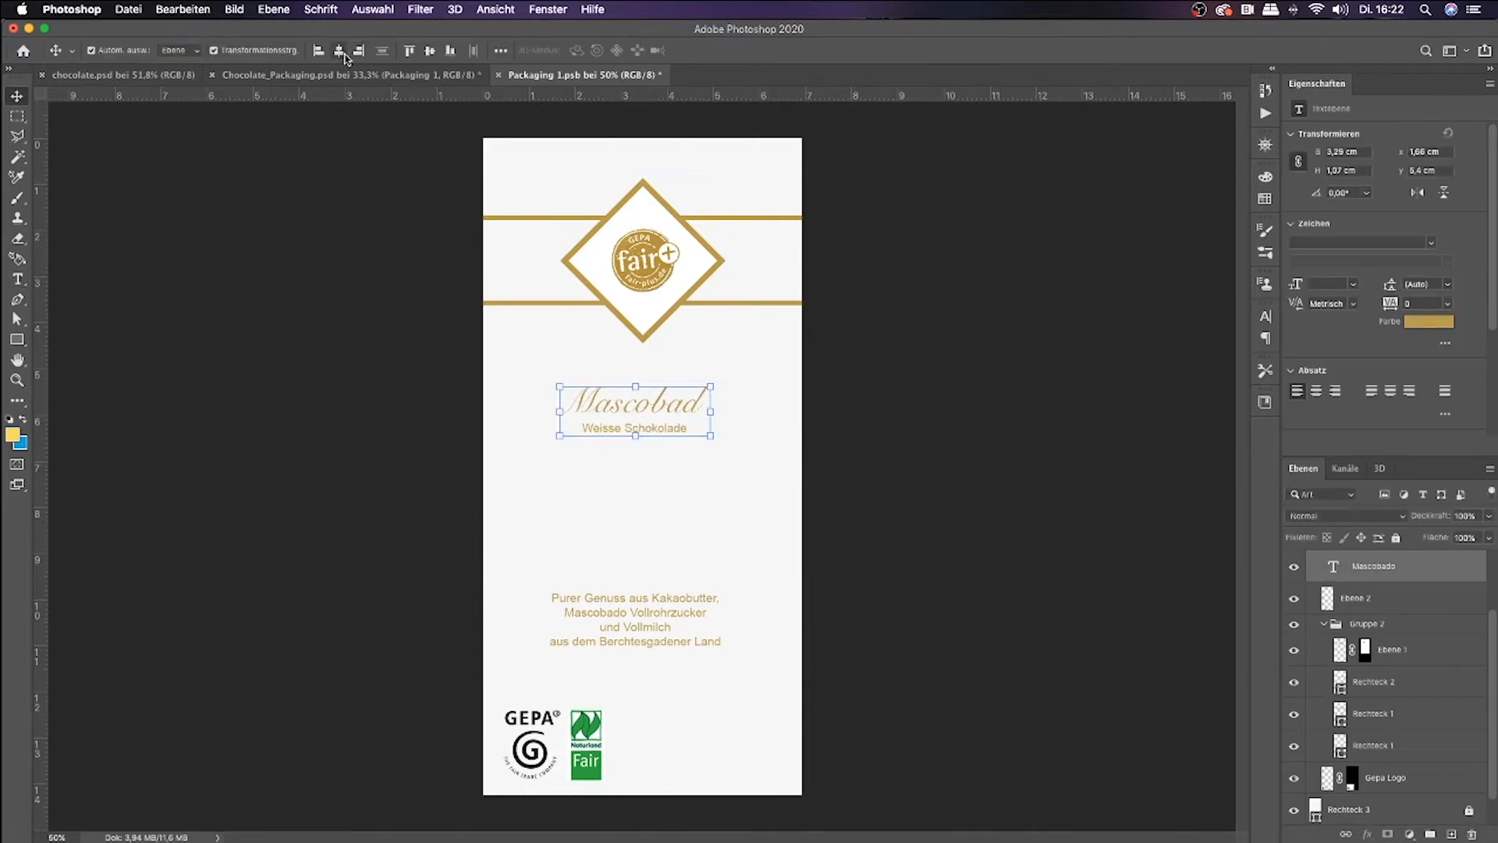
pyautogui.click(501, 50)
pyautogui.click(562, 193)
pyautogui.click(552, 206)
pyautogui.click(338, 51)
# Scale the "Mascobad" title and its subtitle up together to 143.37% of their size.
pyautogui.moveTo(686, 435); pyautogui.dragTo(748, 457)
pyautogui.keyDown('shift'); pyautogui.click(673, 406); pyautogui.keyUp('shift')
pyautogui.scroll(5, 637, 464)
pyautogui.press('super+0')
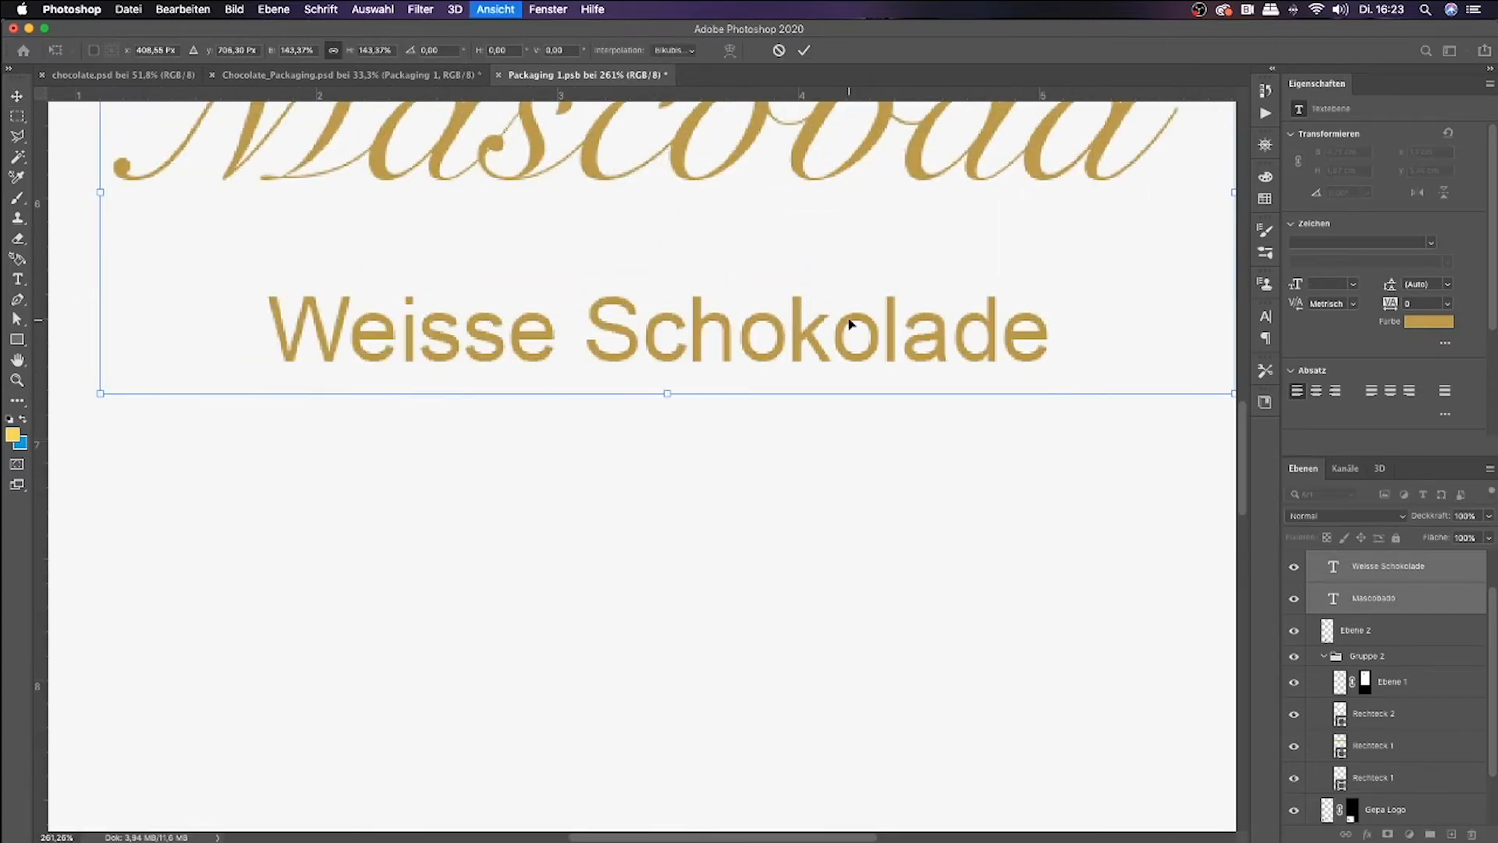
pyautogui.press('super+minus')
pyautogui.press('super+minus')
pyautogui.press('super+minus')
pyautogui.press('super+minus')
pyautogui.press('super+minus')
pyautogui.press('super+minus')
pyautogui.press('Return')
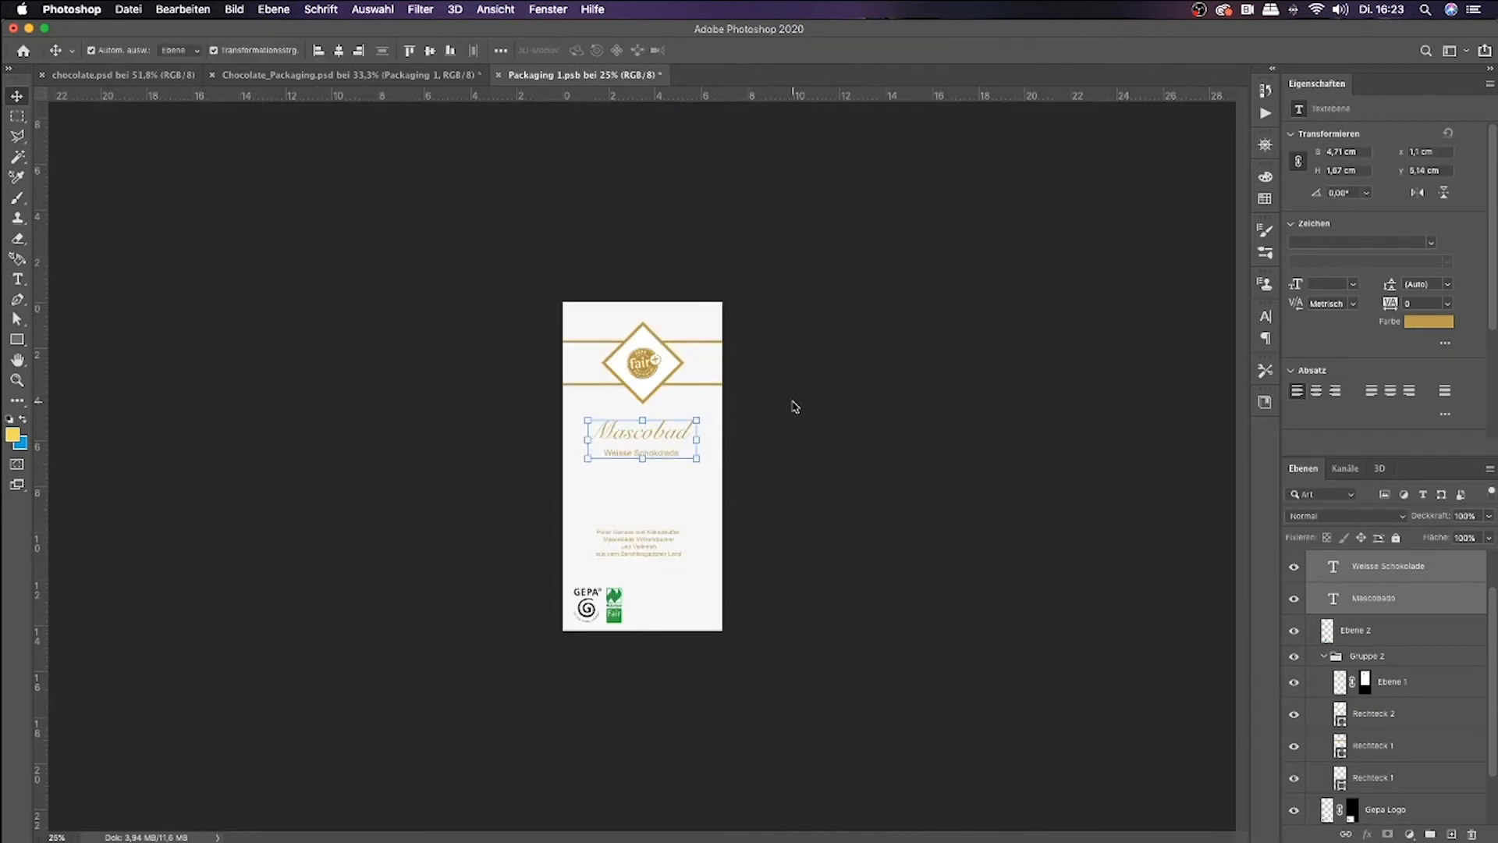
# Move the enlarged title and subtitle slightly down, and move the "Purer Genuss" paragraph up by about 0.30 cm.
pyautogui.press('super+plus')
pyautogui.press('super+plus')
pyautogui.moveTo(660, 403); pyautogui.dragTo(659, 411)
pyautogui.click(898, 435)
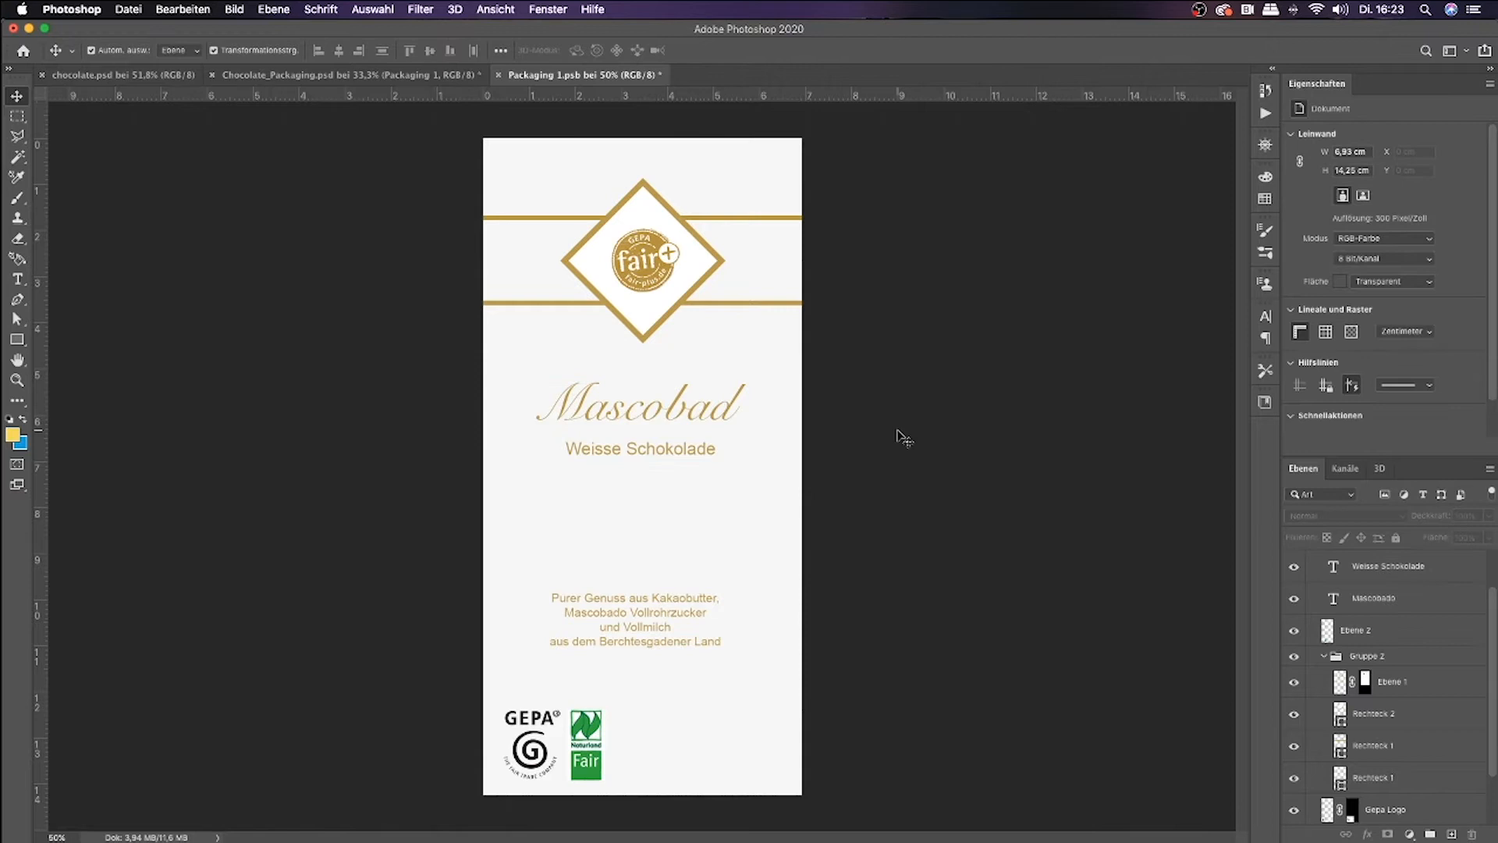
pyautogui.moveTo(655, 610); pyautogui.dragTo(656, 561)
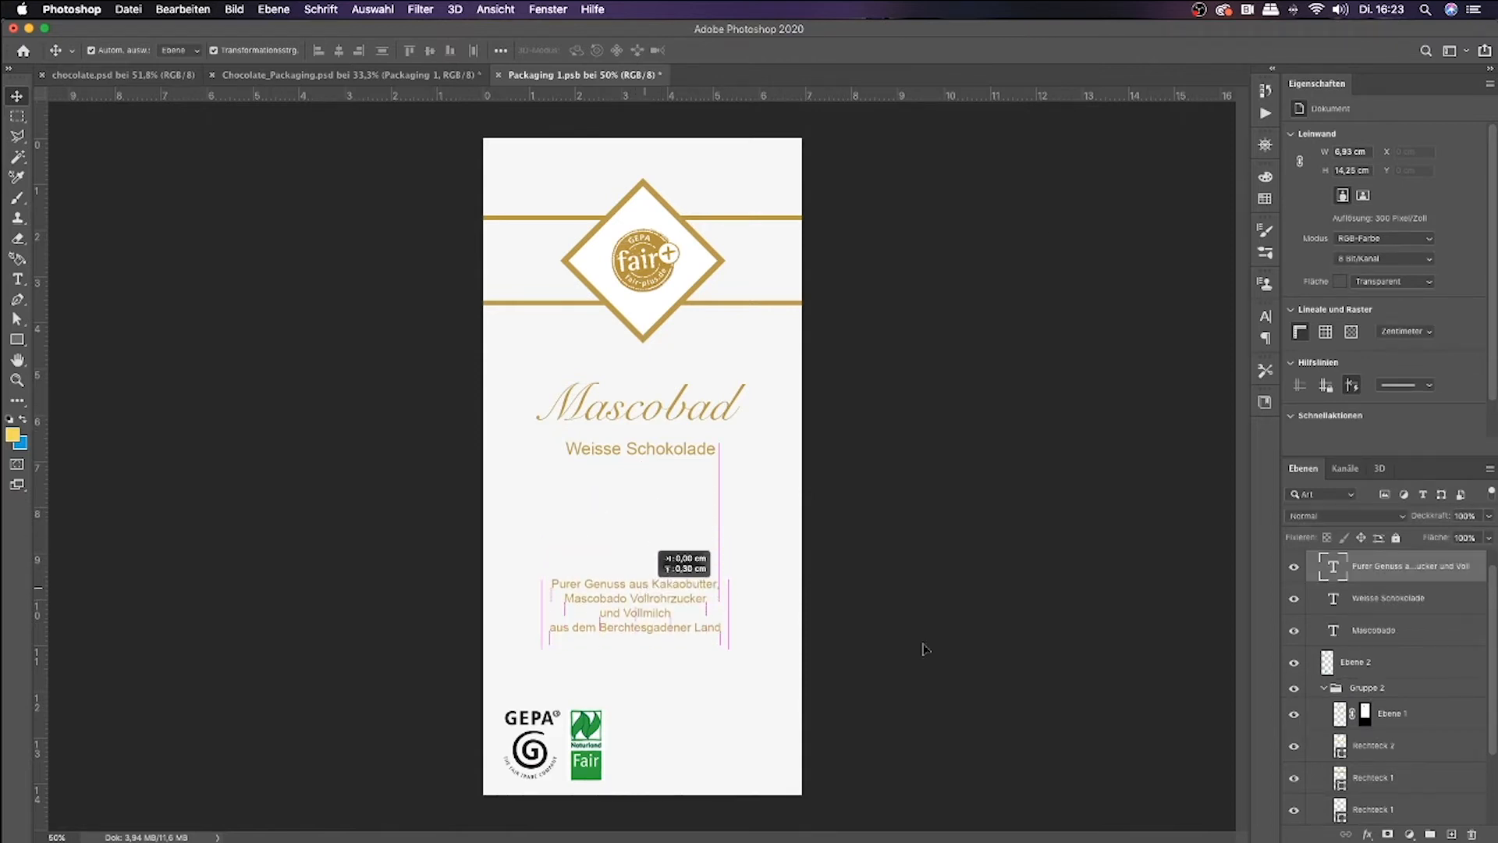
pyautogui.click(985, 654)
# Save the label artwork, check it on the mockup in Chocolate_Packaging.psd, and return to Packaging 1.psb.
pyautogui.press('super+s')
pyautogui.click(406, 75)
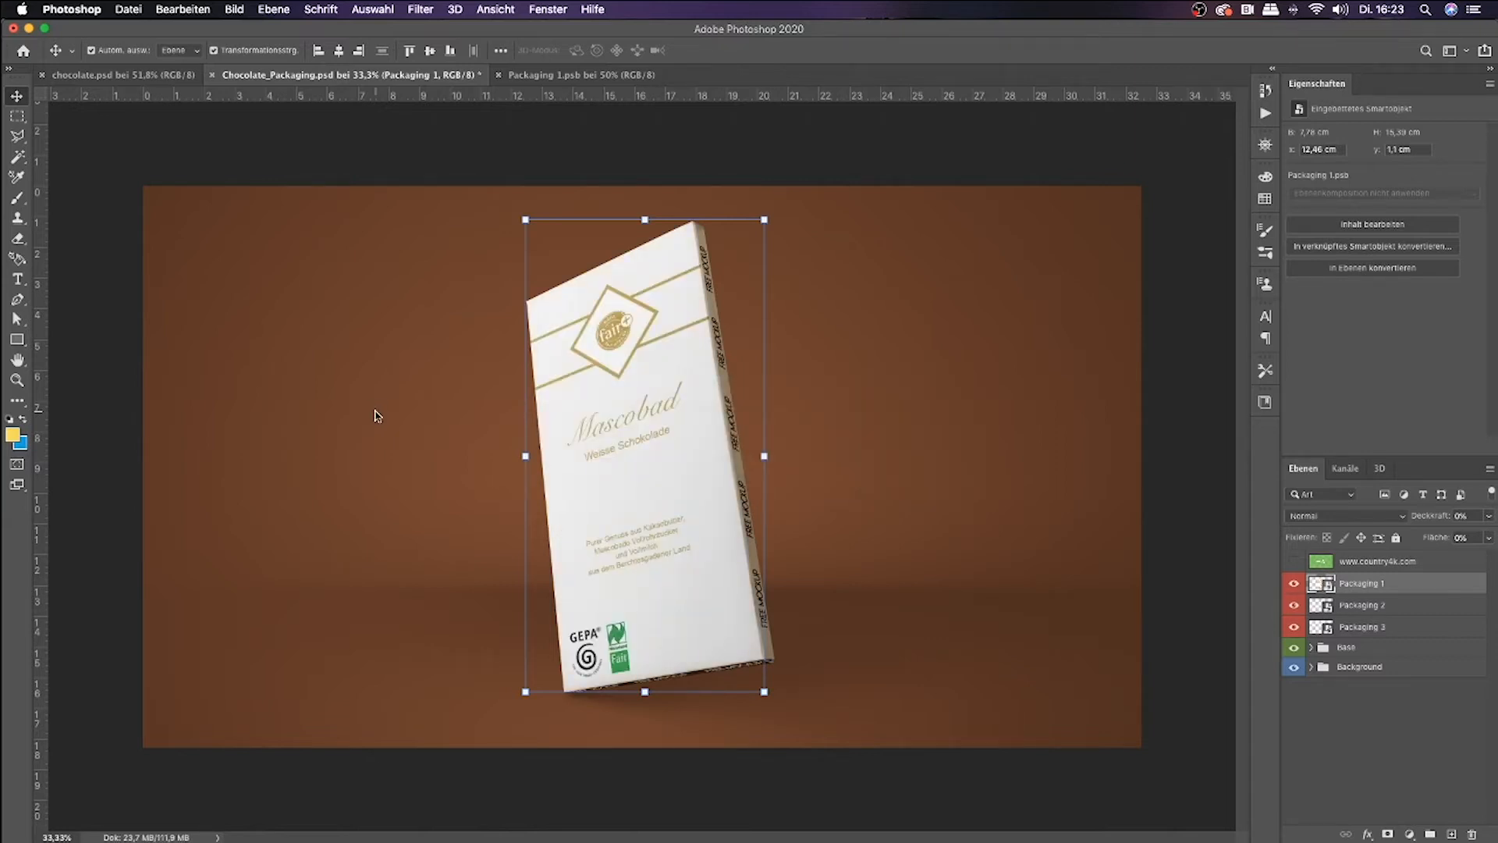
pyautogui.click(581, 75)
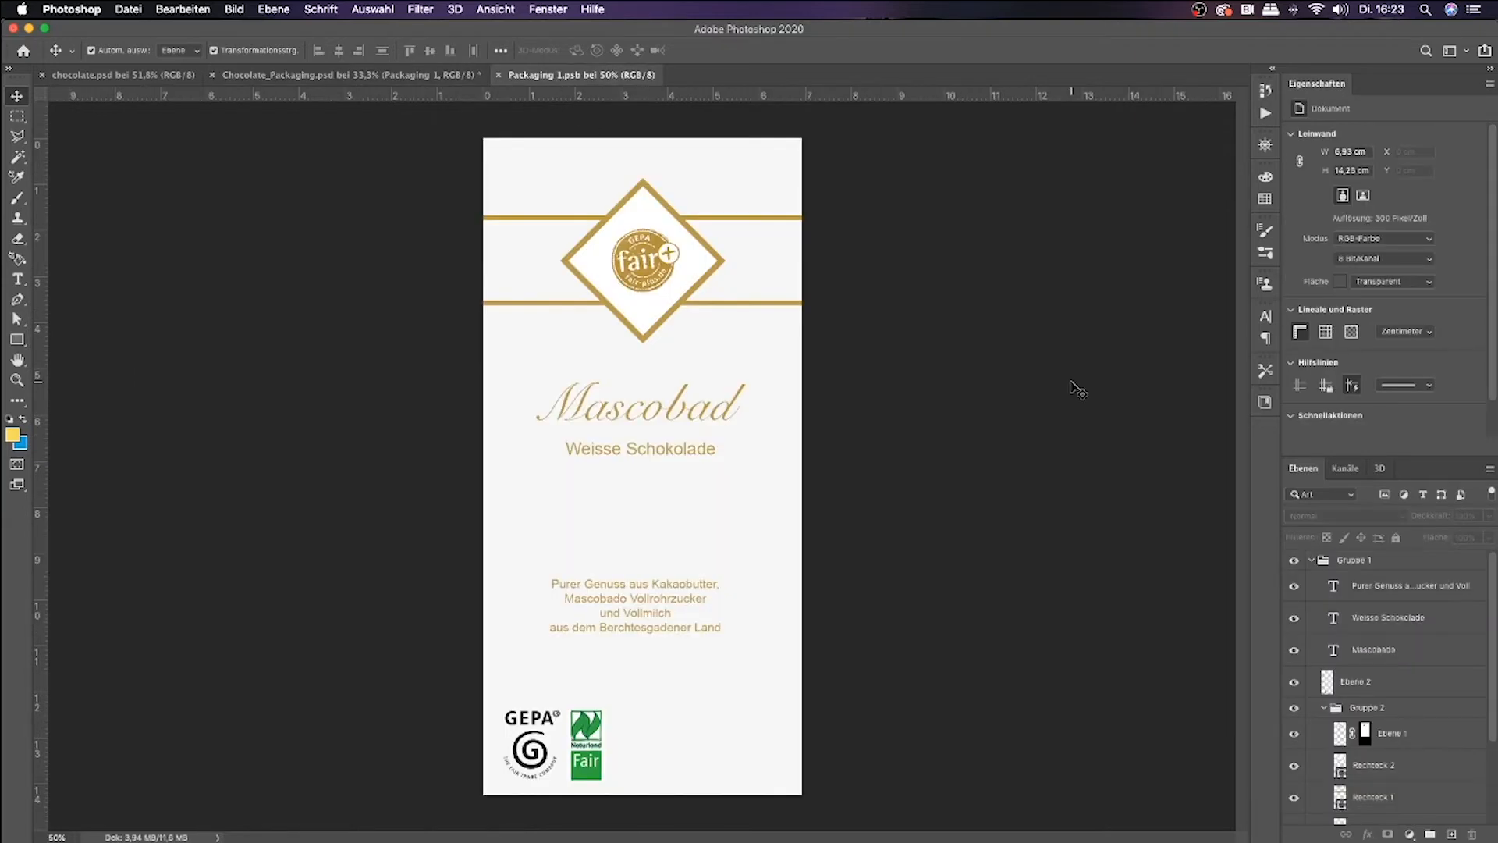
# Select the two horizontal gold lines across the label and group their layers.
pyautogui.click(794, 221)
pyautogui.keyDown('shift'); pyautogui.click(787, 304); pyautogui.keyUp('shift')
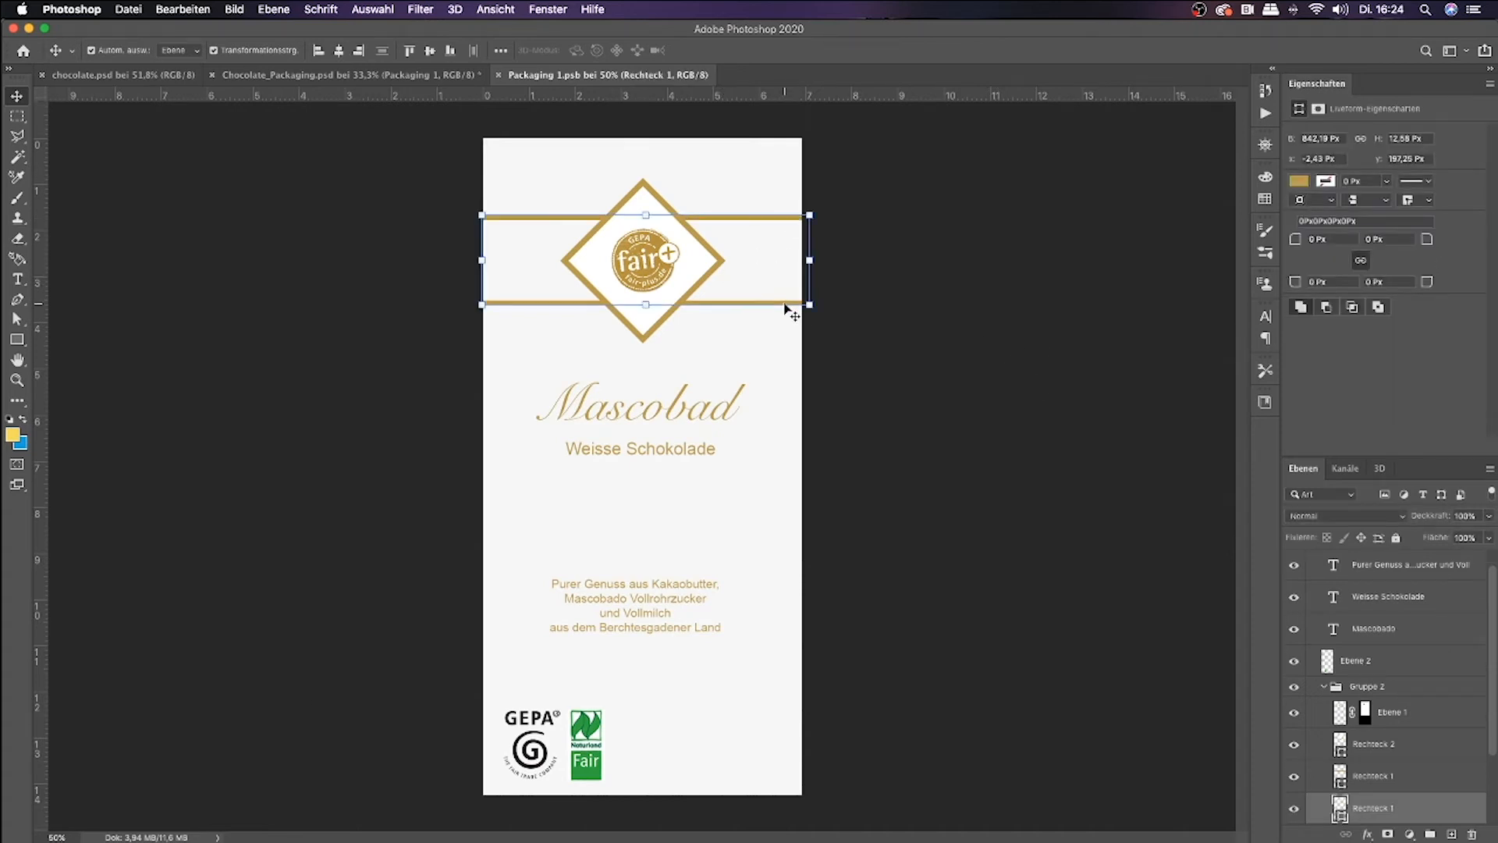
pyautogui.scroll(-3, 1372, 731)
pyautogui.click(1382, 713)
pyautogui.keyDown('shift'); pyautogui.click(1392, 684); pyautogui.keyUp('shift')
pyautogui.press('super+g')
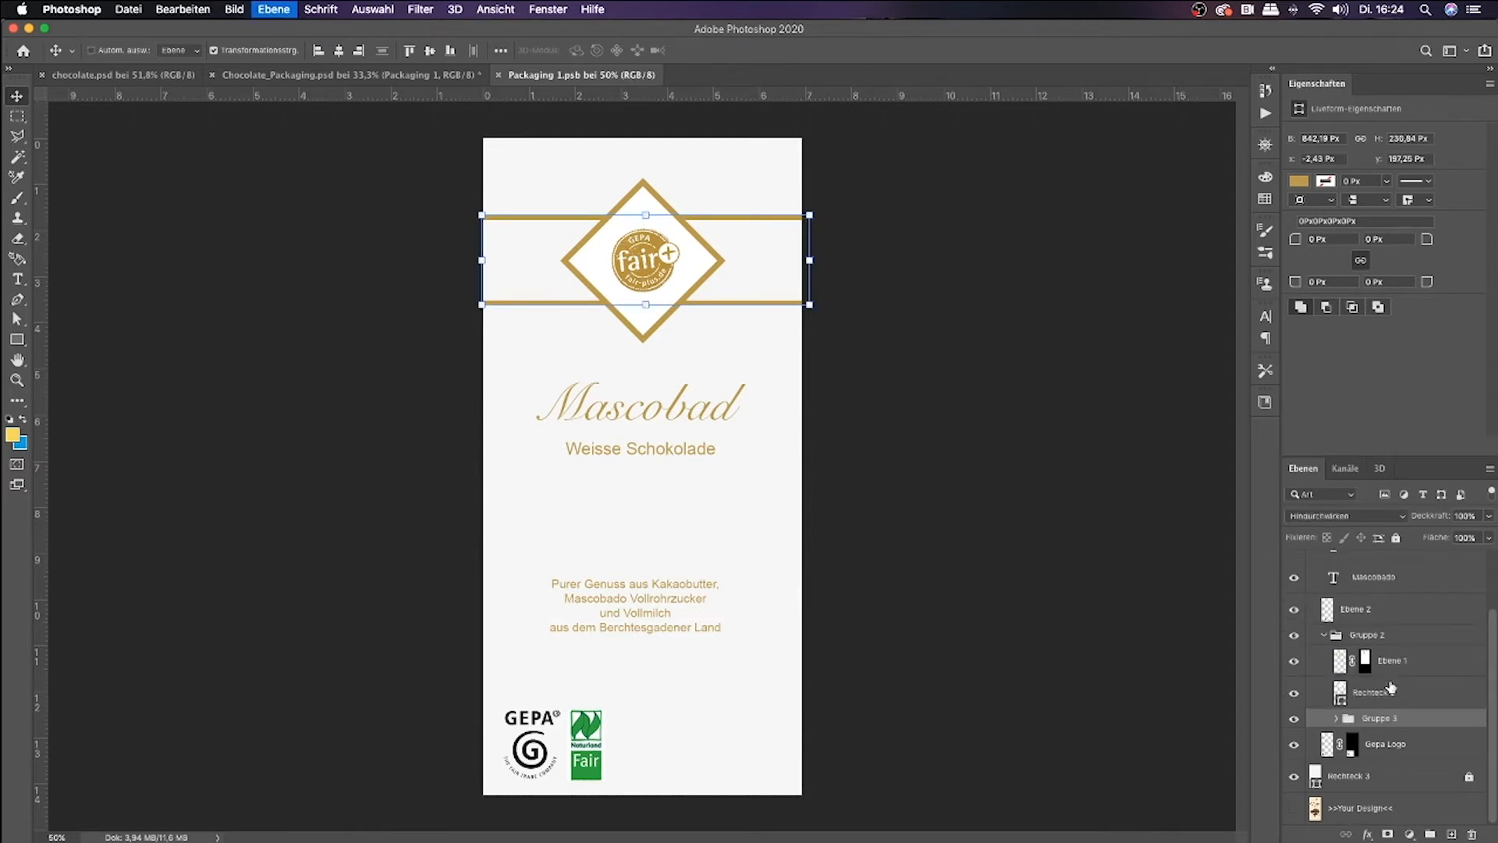
# Add an inner glow (Schein nach innen) to the gold lines' group with the colour ffffff.
pyautogui.click(1369, 834)
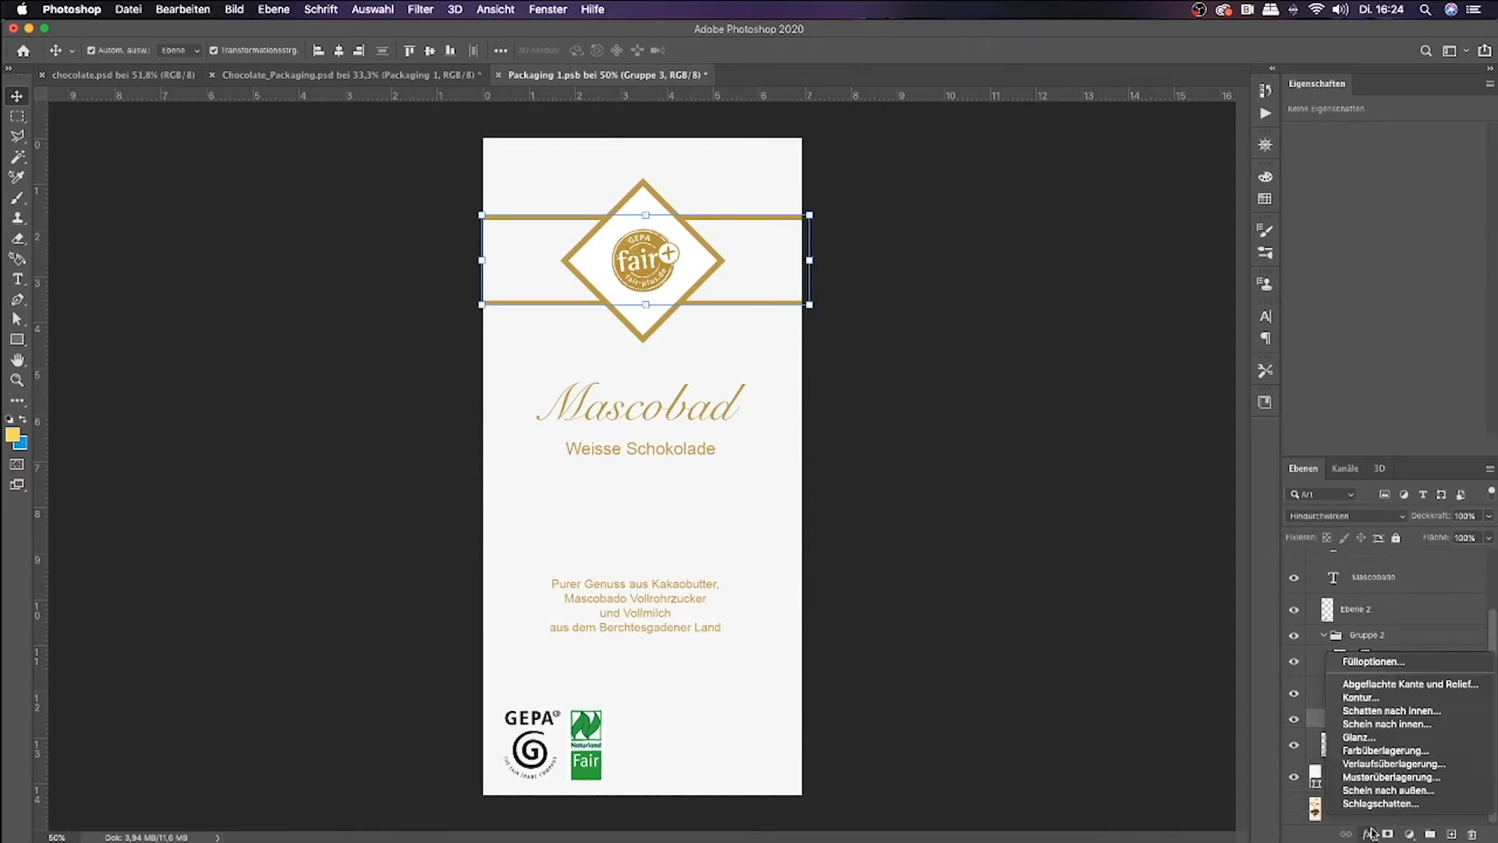
pyautogui.click(1411, 725)
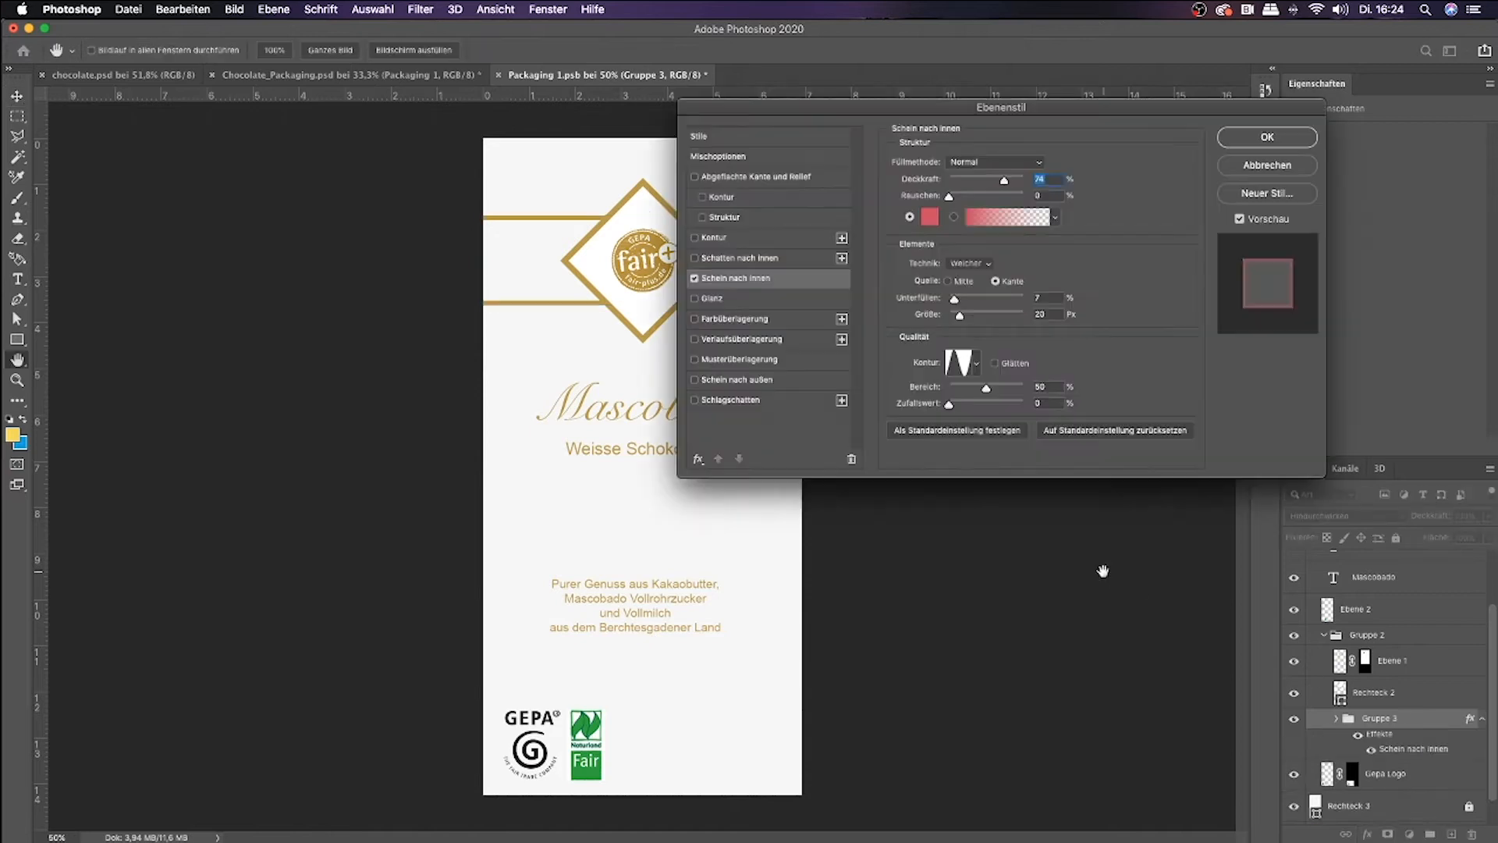
pyautogui.click(1050, 477)
pyautogui.write('ffffff')
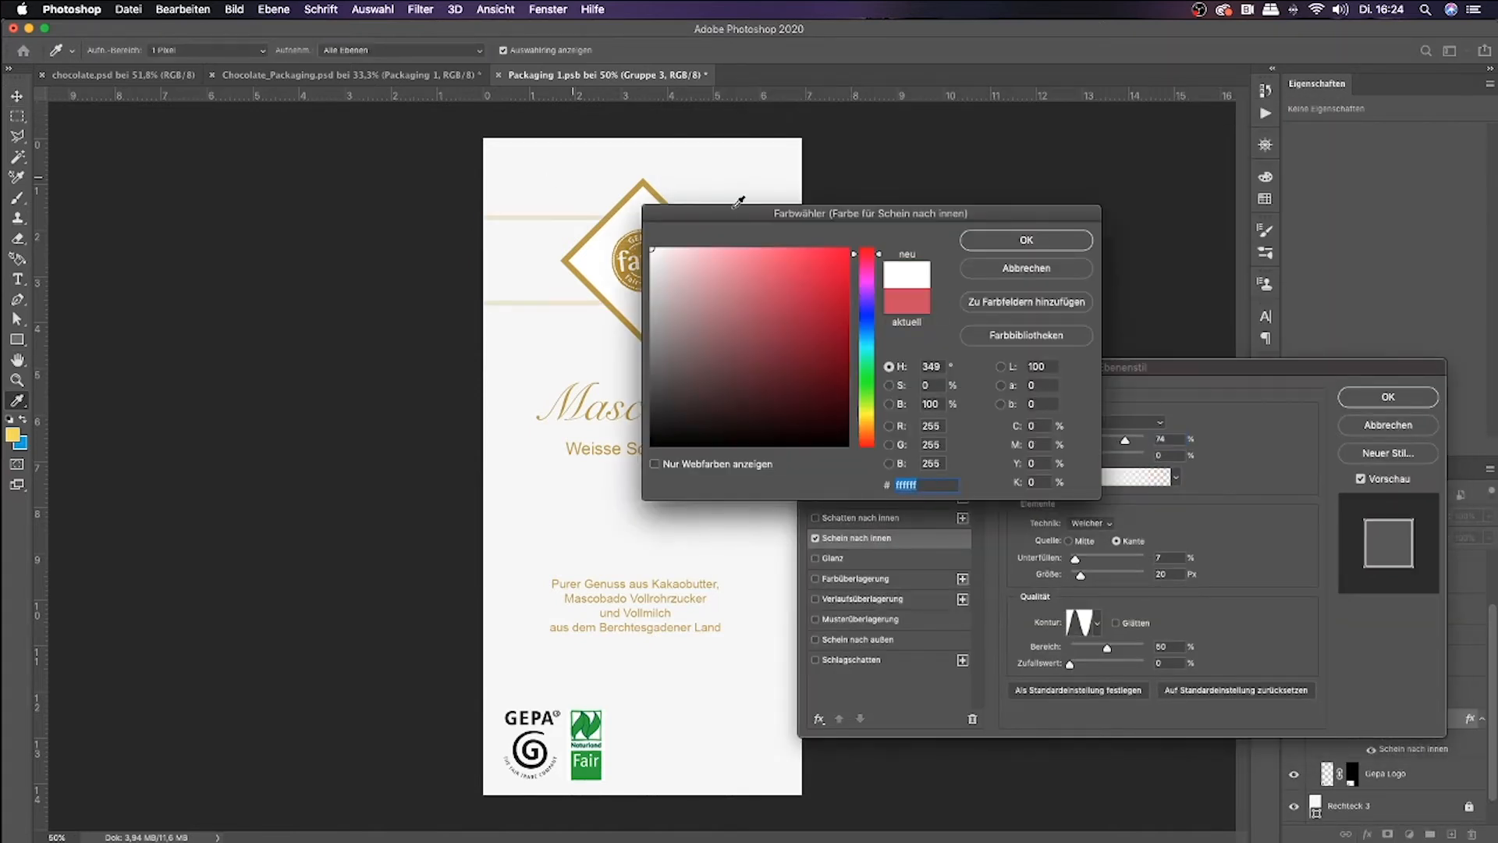
pyautogui.click(1017, 240)
# Try the inner glow with fill mode Multiplizieren, 23% opacity, 43% choke and a size of 10 px.
pyautogui.moveTo(1079, 583); pyautogui.dragTo(1077, 584)
pyautogui.moveTo(1125, 439); pyautogui.dragTo(1212, 447)
pyautogui.moveTo(1091, 560); pyautogui.dragTo(1077, 578)
pyautogui.moveTo(1116, 442); pyautogui.dragTo(1088, 443)
pyautogui.click(1114, 425)
pyautogui.click(1112, 466)
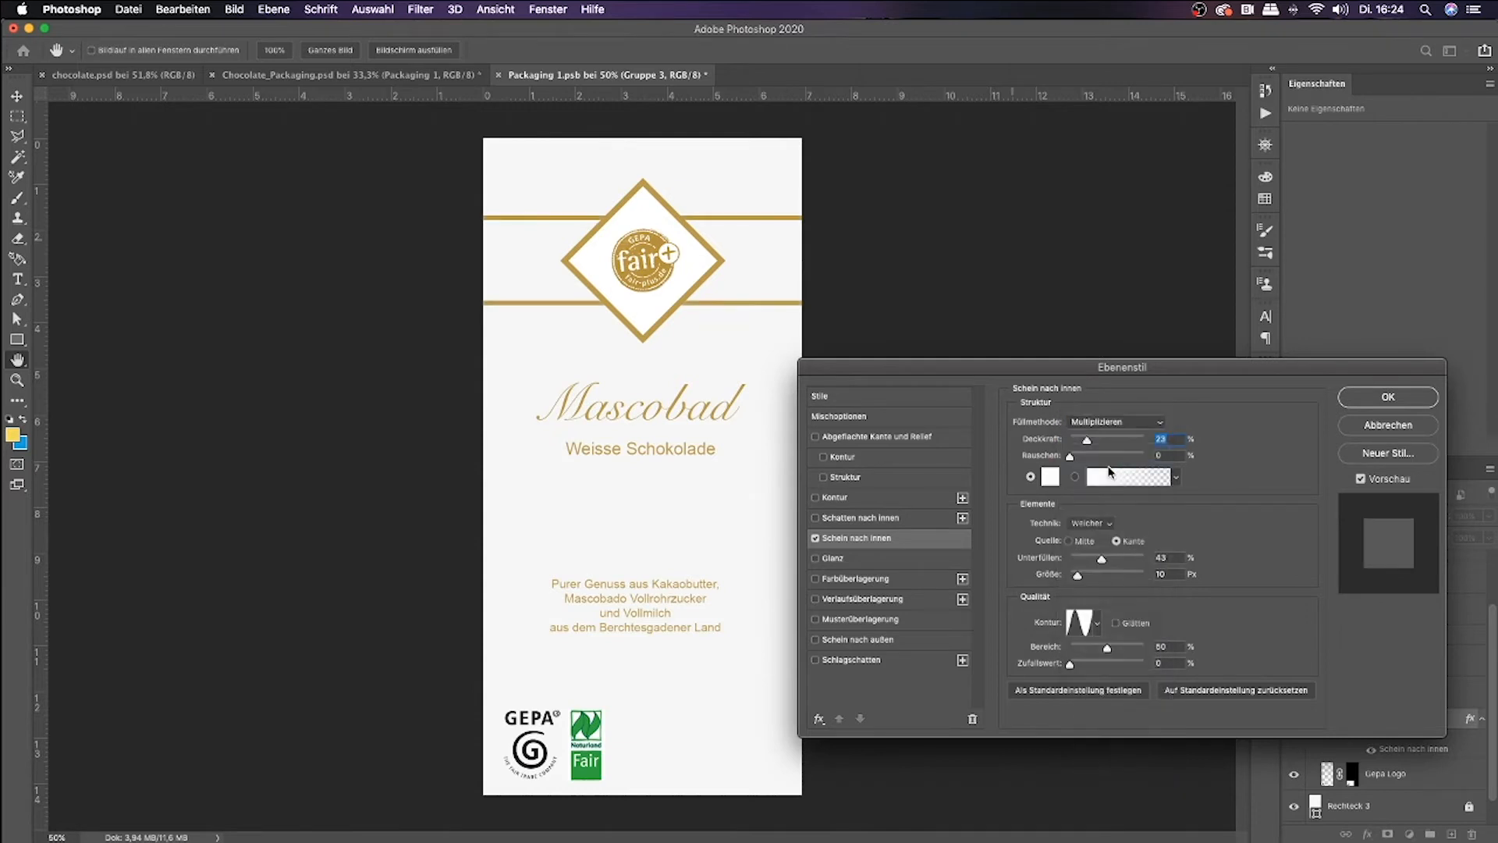
# Raise the inner glow's choke (Unterfüllen) to about 66% and give it the straight diagonal contour.
pyautogui.moveTo(1102, 559); pyautogui.dragTo(1119, 561)
pyautogui.click(1097, 623)
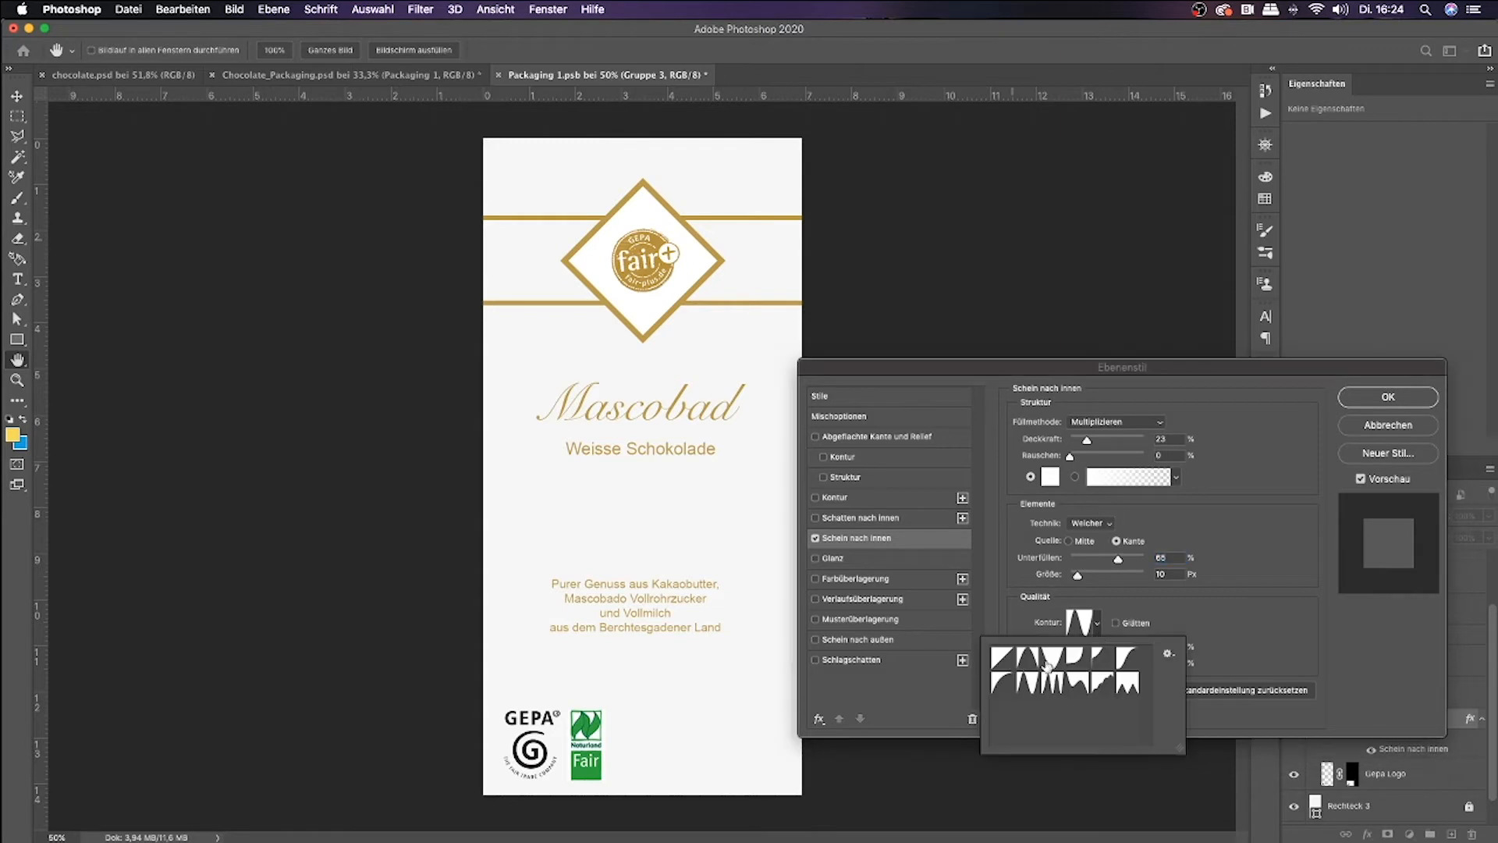
pyautogui.click(1002, 658)
pyautogui.click(1192, 537)
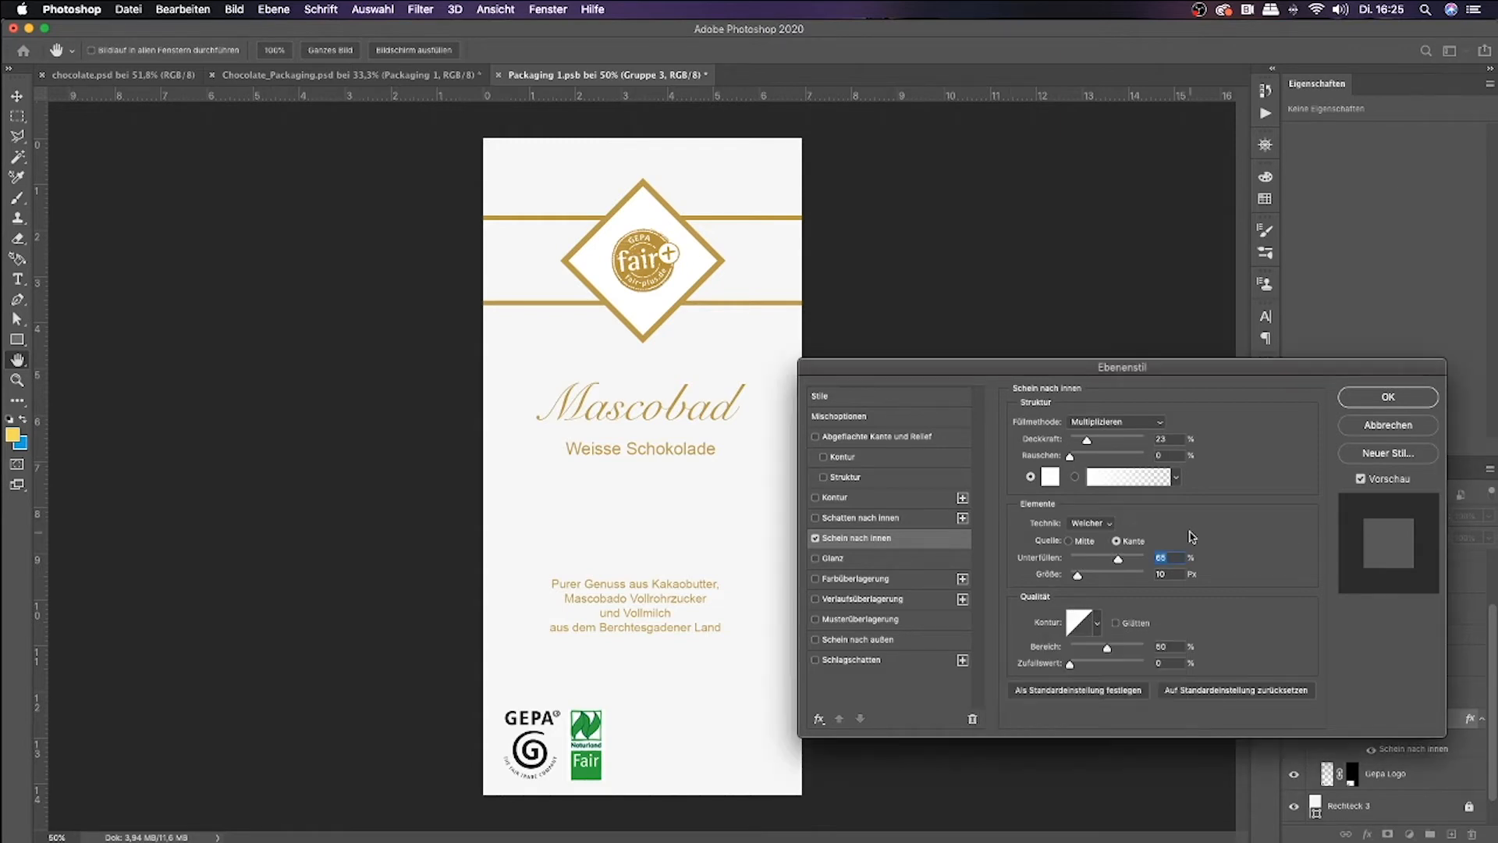
# Set the inner glow to fill mode Normal, 20% opacity and a size of 32 px, and apply the layer style.
pyautogui.click(1112, 440)
pyautogui.click(1124, 422)
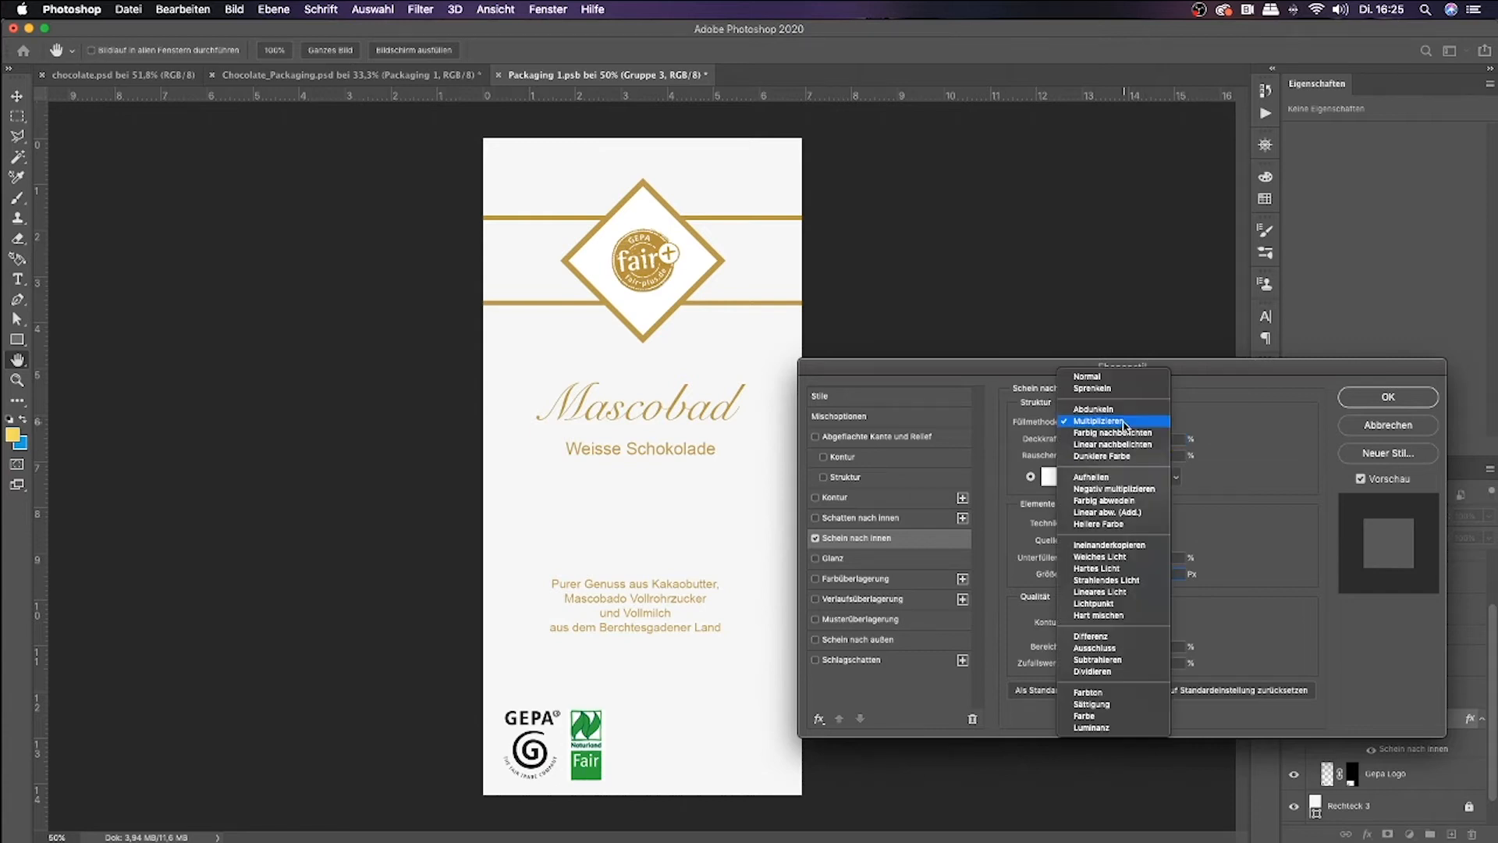
pyautogui.click(1112, 433)
pyautogui.click(1116, 421)
pyautogui.click(1089, 364)
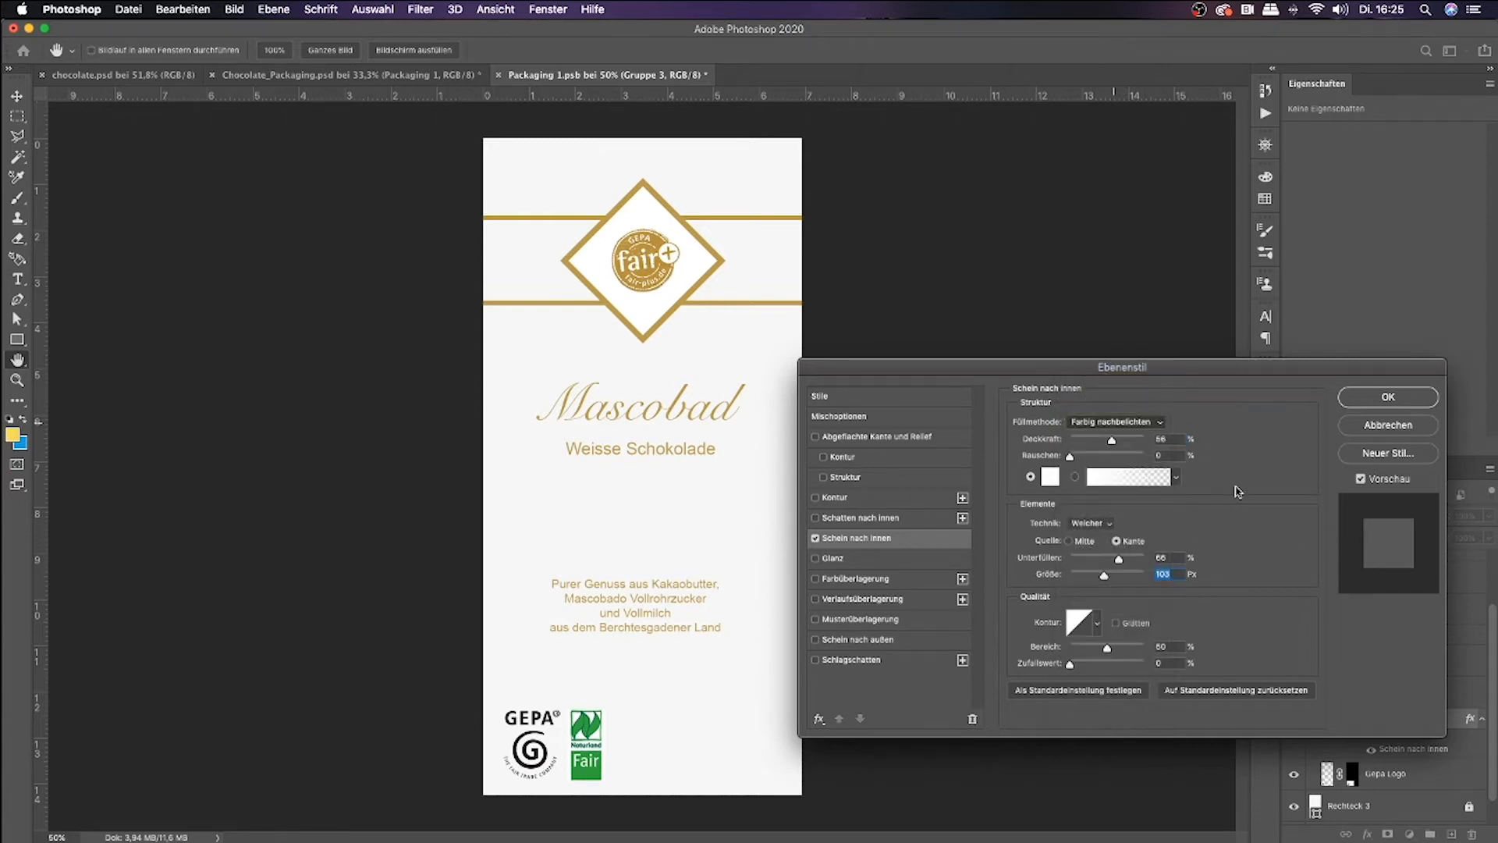
pyautogui.click(1093, 440)
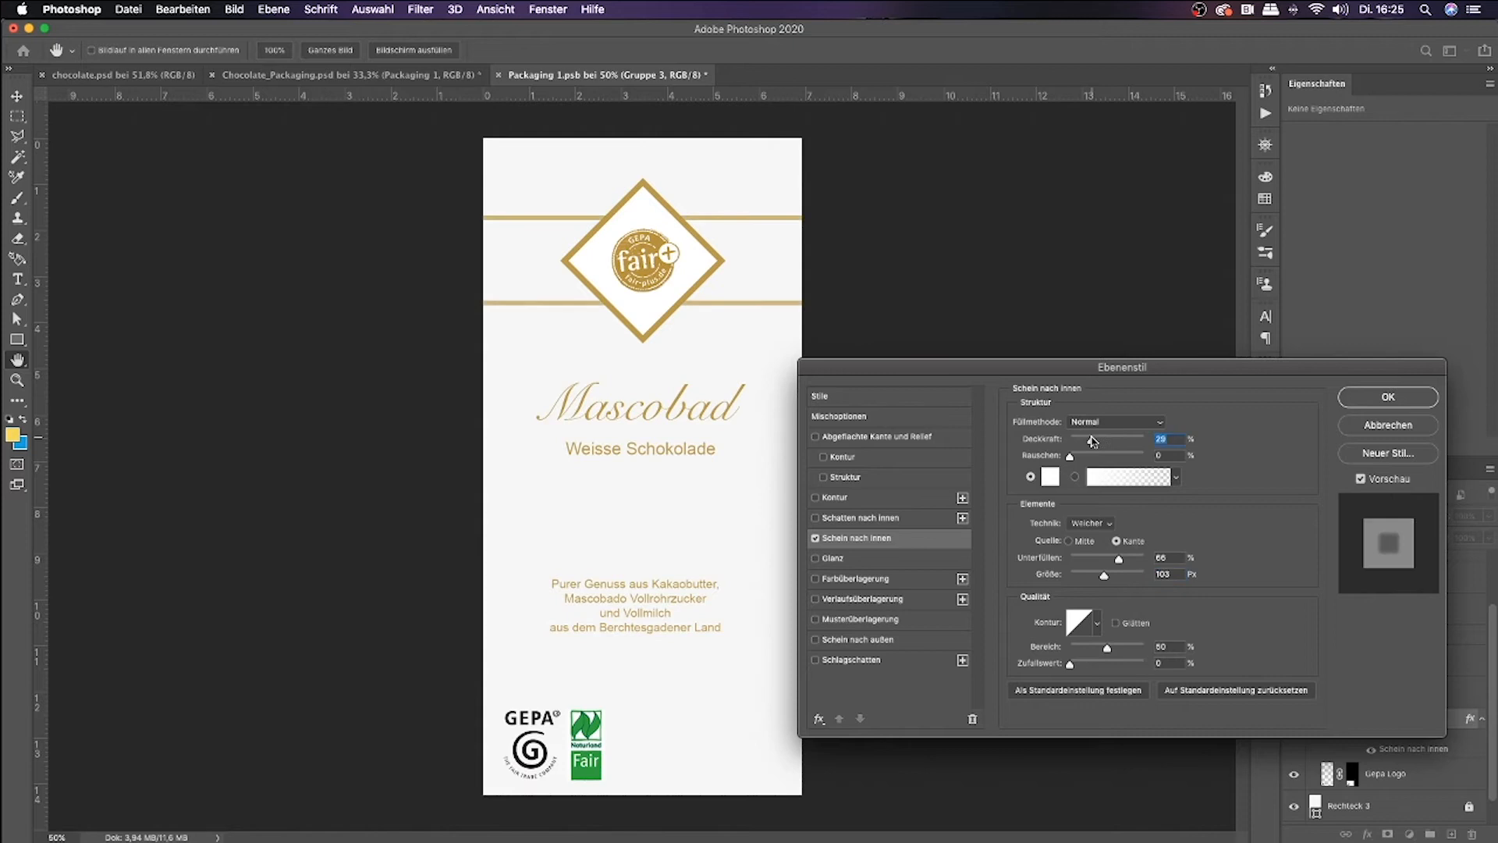
pyautogui.moveTo(1093, 442); pyautogui.dragTo(1083, 444)
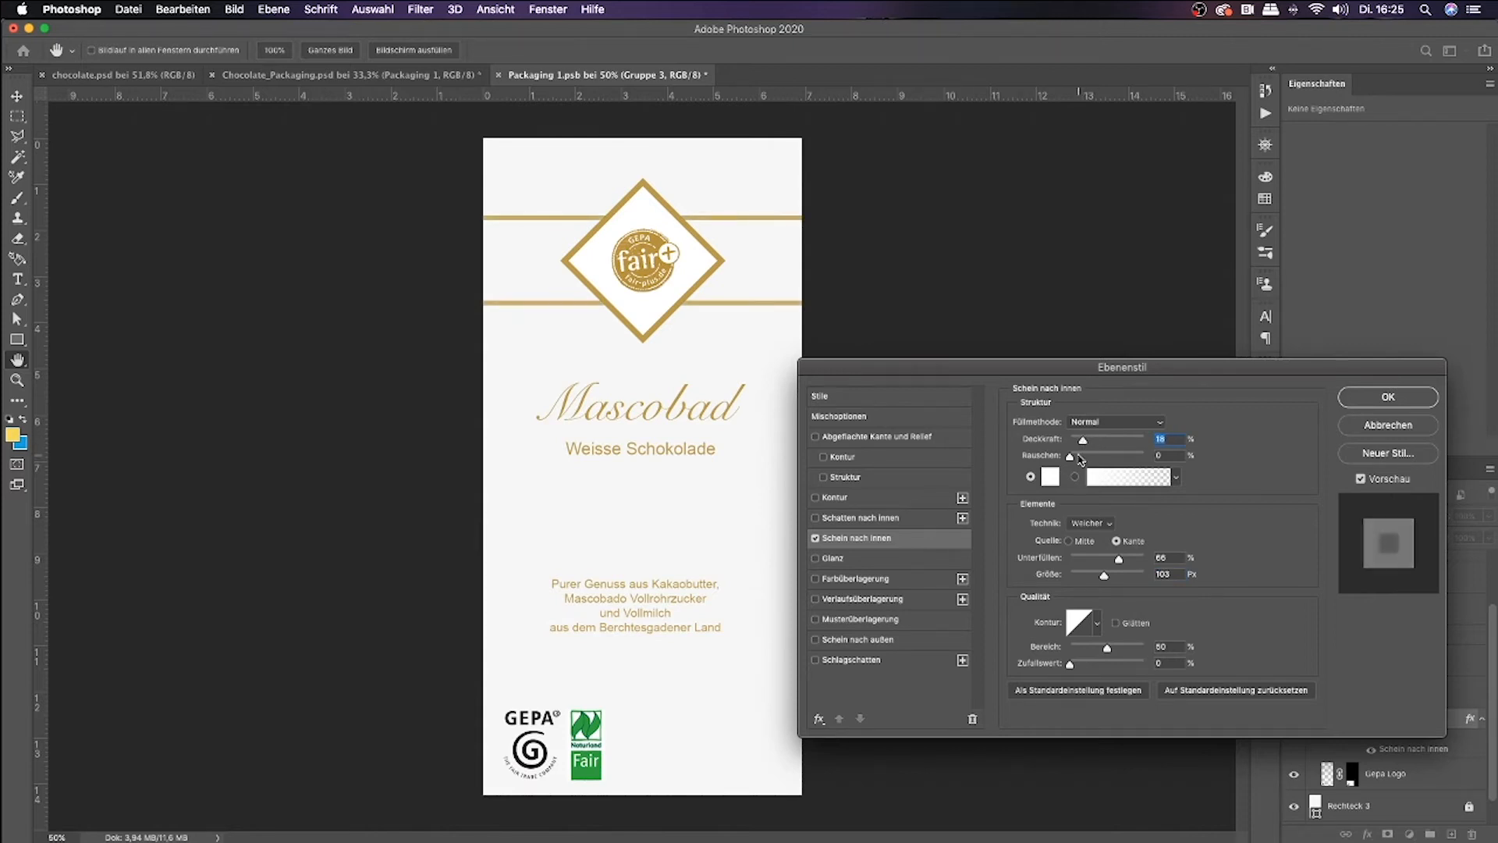
pyautogui.moveTo(1103, 572)
pyautogui.mouseDown()
pyautogui.moveTo(1140, 576)
pyautogui.moveTo(1066, 578)
pyautogui.moveTo(1146, 577)
pyautogui.moveTo(1084, 579)
pyautogui.mouseUp()
pyautogui.click(1101, 438)
pyautogui.moveTo(1090, 438); pyautogui.dragTo(1083, 442)
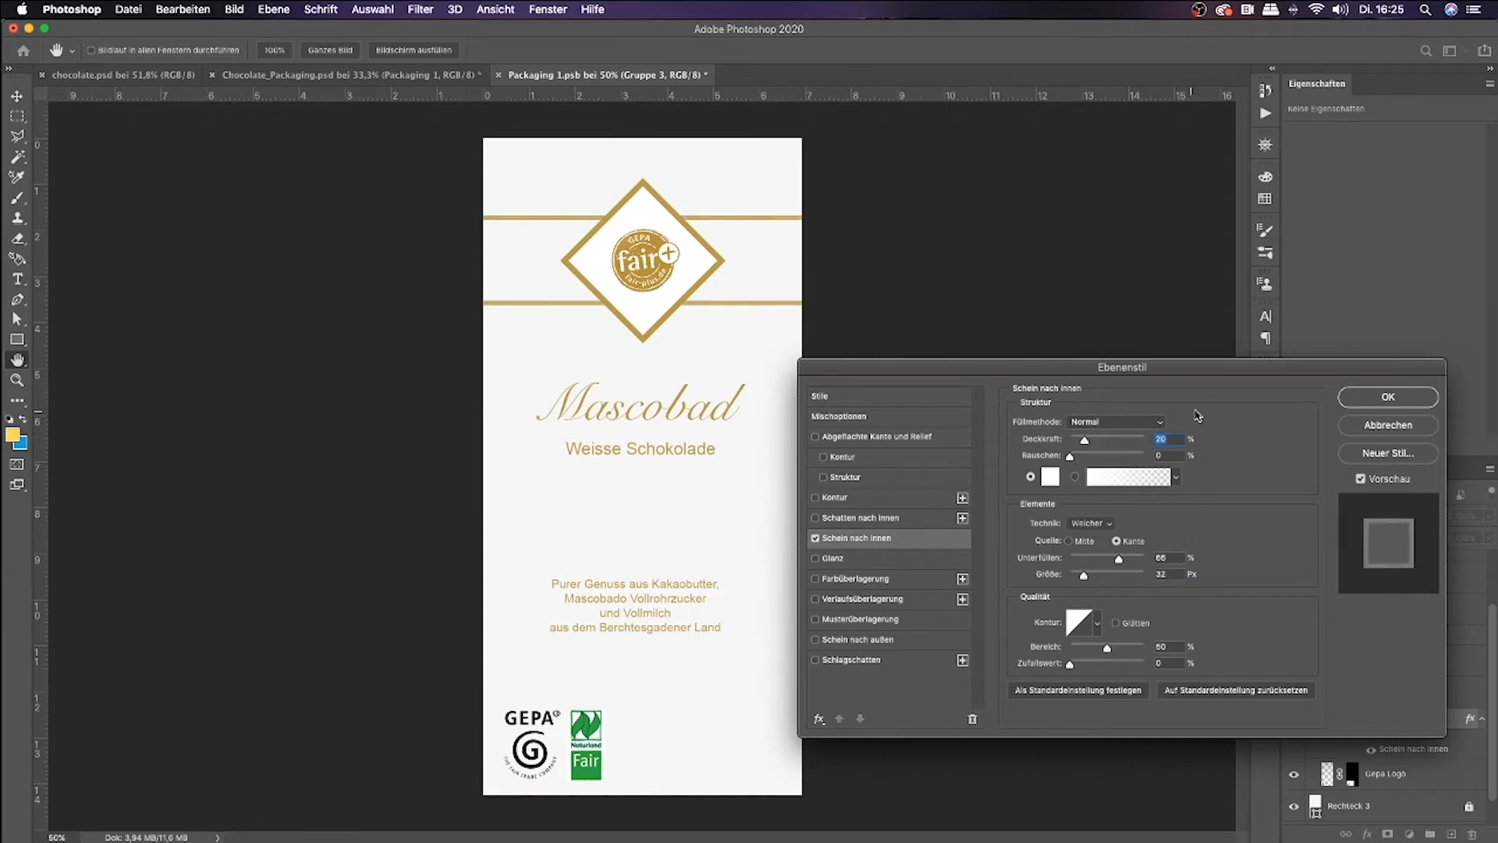
pyautogui.click(1409, 401)
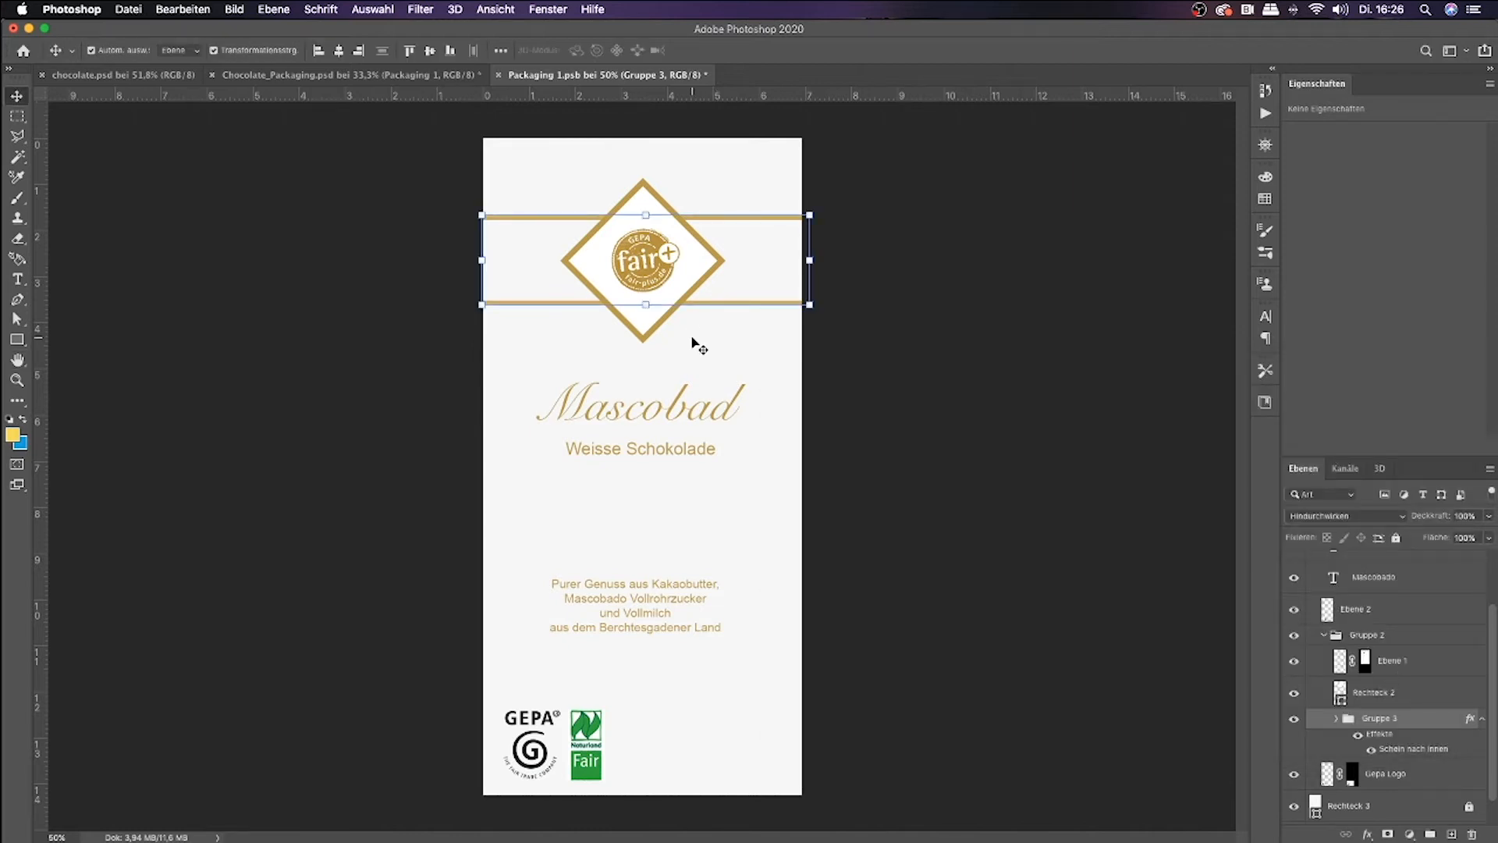
# Apply an inner glow with the same settings to the gold diamond frame, Rechteck 2.
pyautogui.click(665, 331)
pyautogui.click(1369, 834)
pyautogui.click(1408, 735)
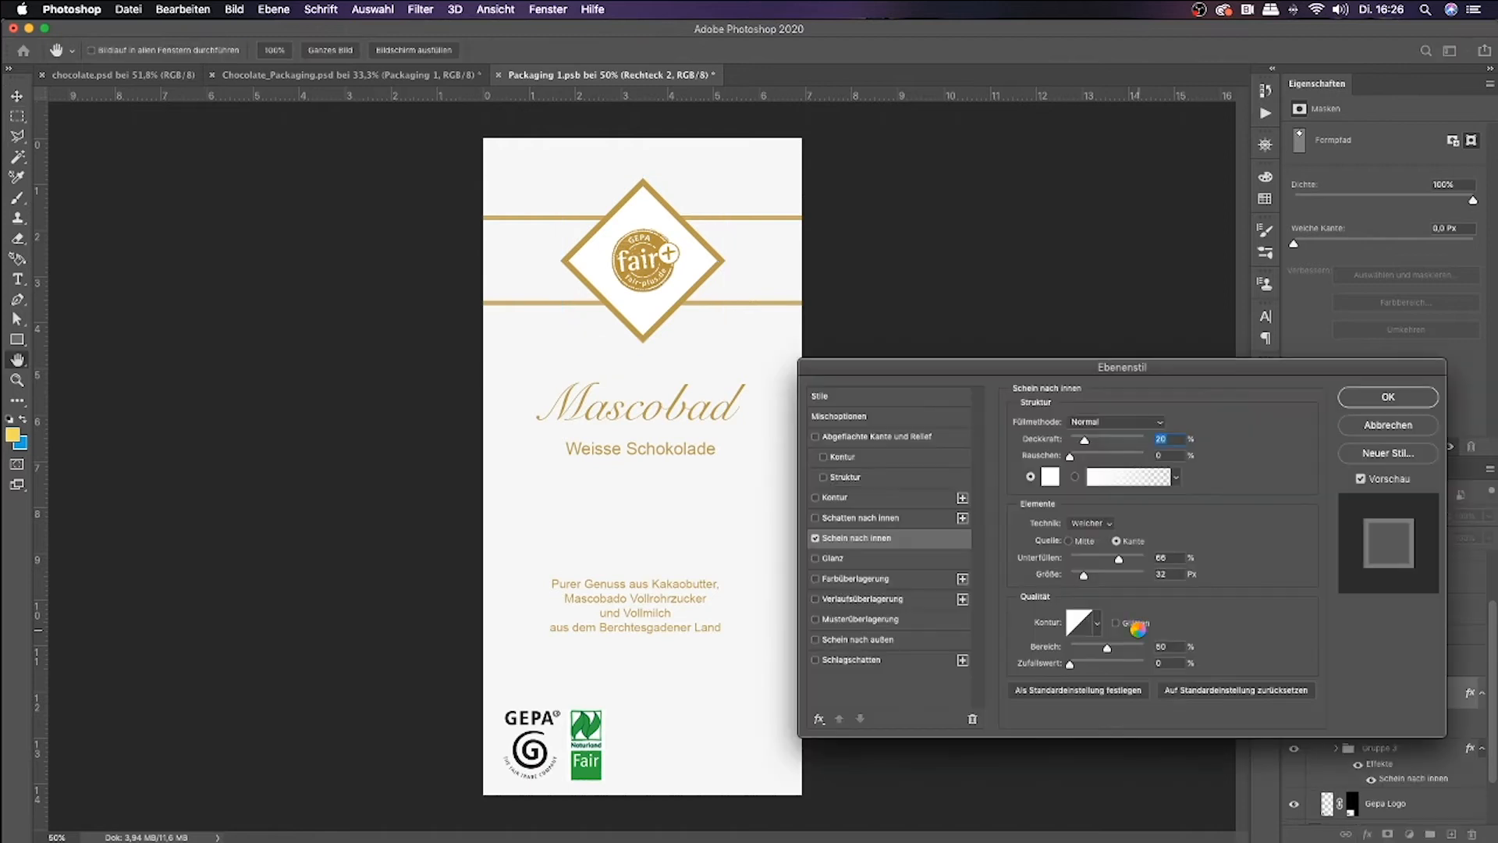
pyautogui.click(1388, 397)
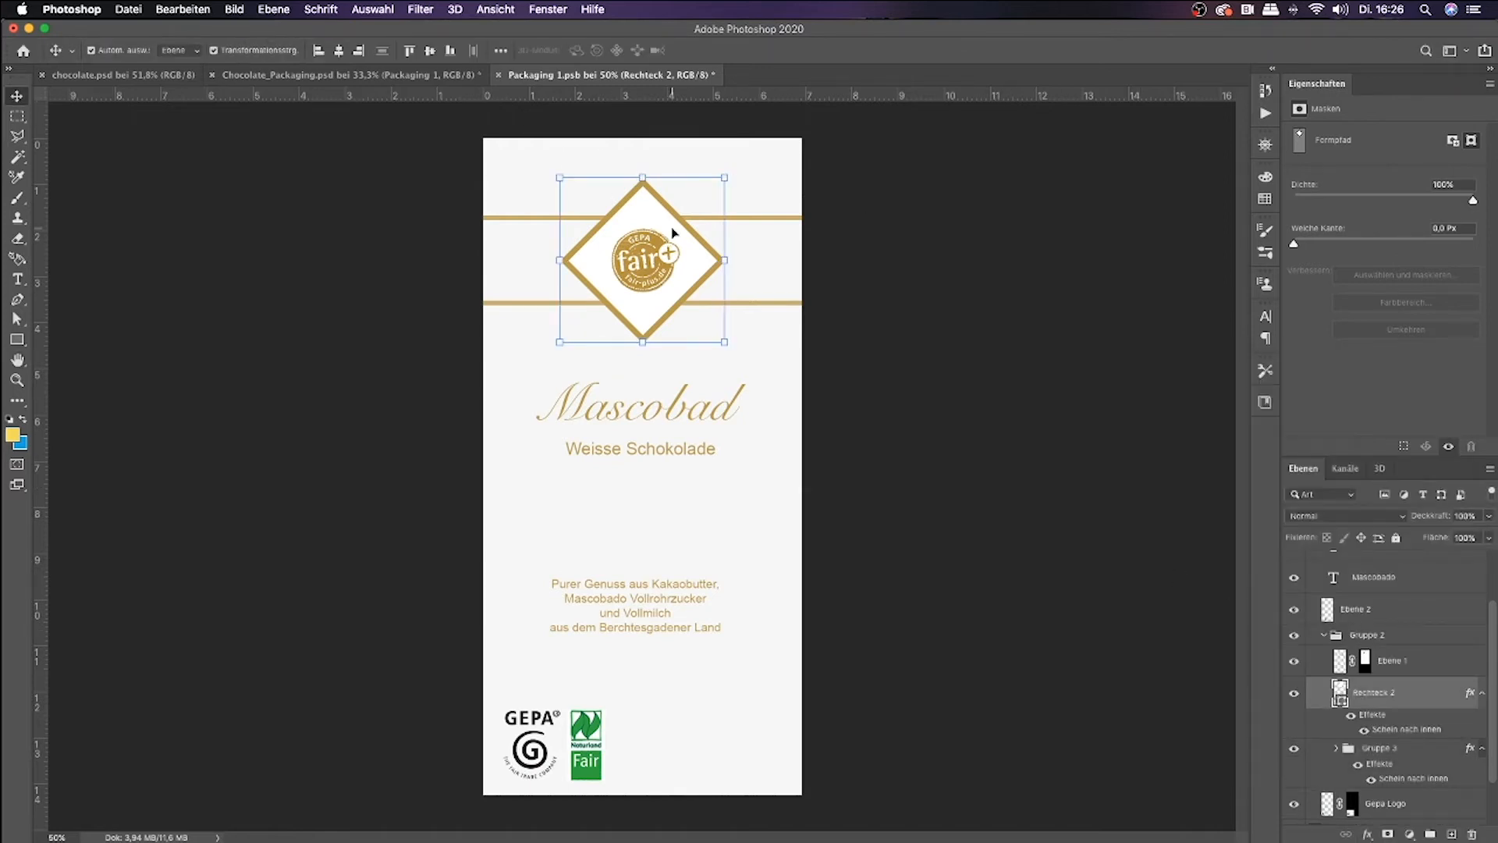
# Remove the white fill of the diamond shape, keeping only its gold outline.
pyautogui.press('p')
pyautogui.click(189, 50)
pyautogui.click(97, 80)
pyautogui.press('v')
pyautogui.click(1064, 507)
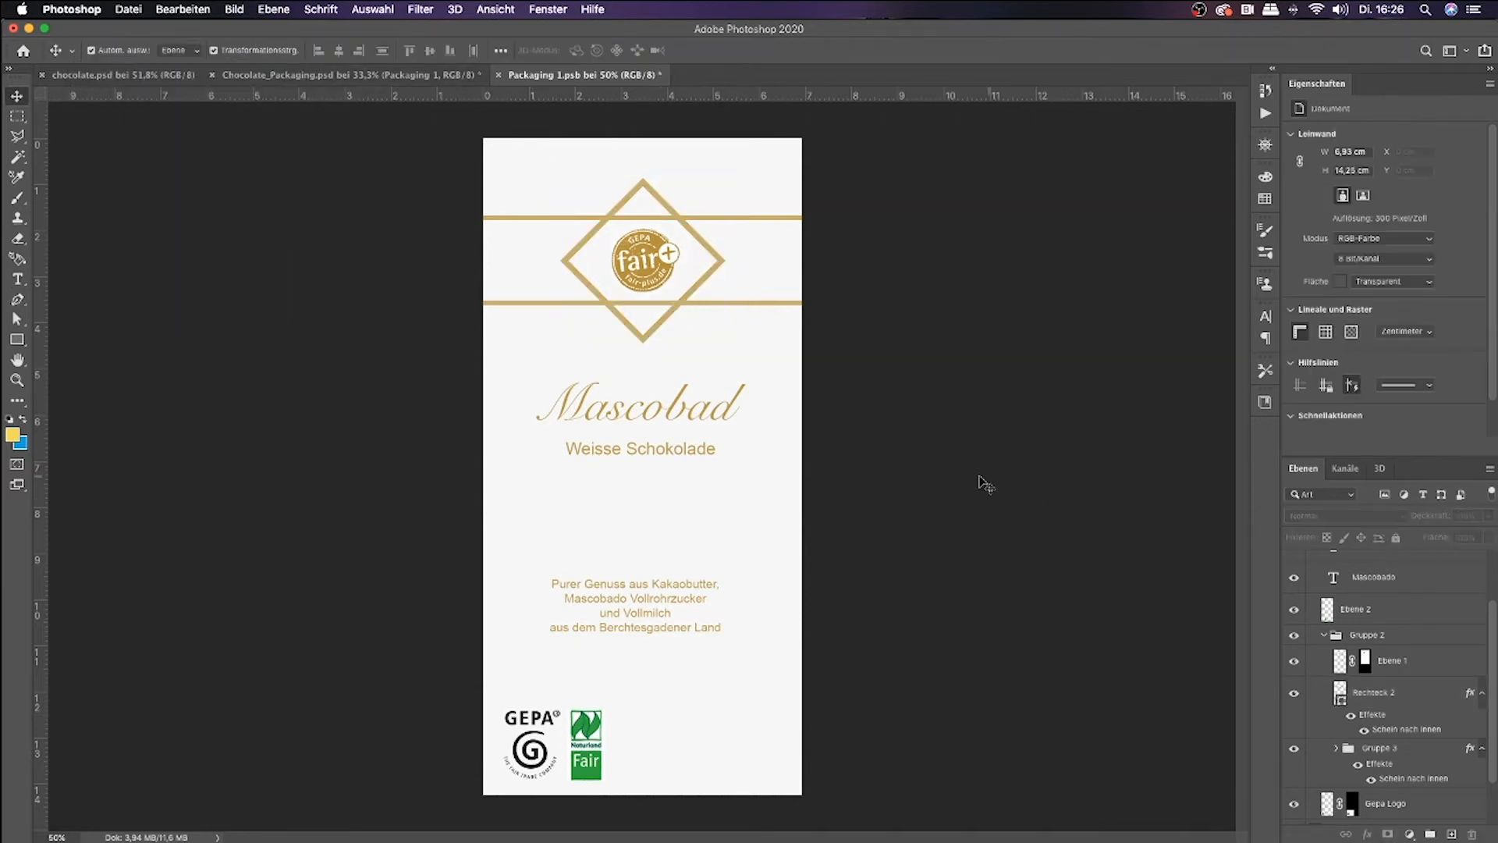
# Create a new empty layer and place it between the diamond shape and the gold lines' group.
pyautogui.press('z')
pyautogui.click(636, 230)
pyautogui.press('super+plus')
pyautogui.press('super+plus')
pyautogui.press('super+plus')
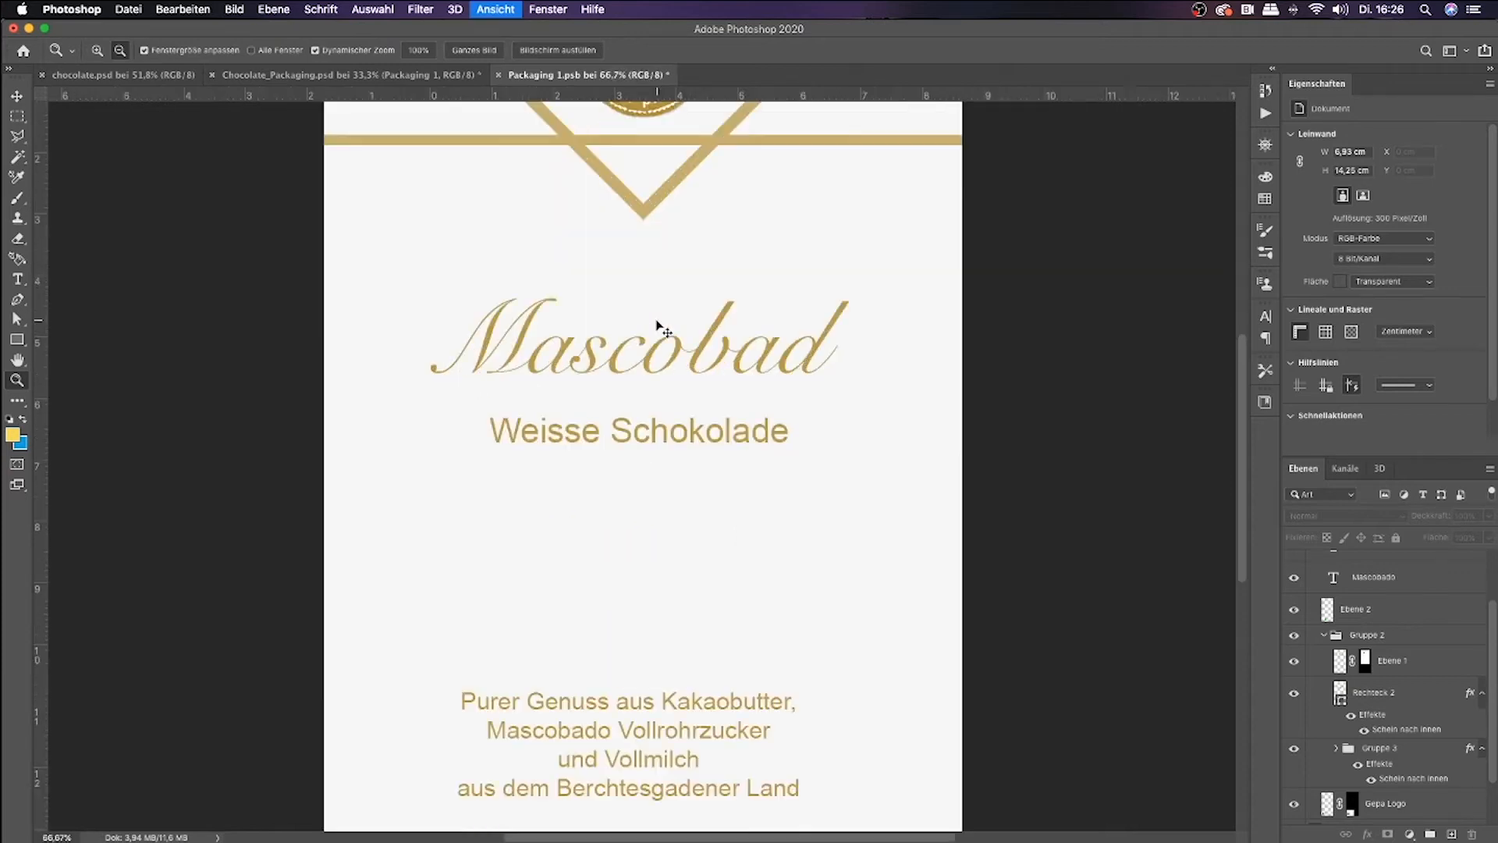
pyautogui.press('super+plus')
pyautogui.press('super+plus')
pyautogui.scroll(10, 657, 320)
pyautogui.hscroll(1, 657, 320)
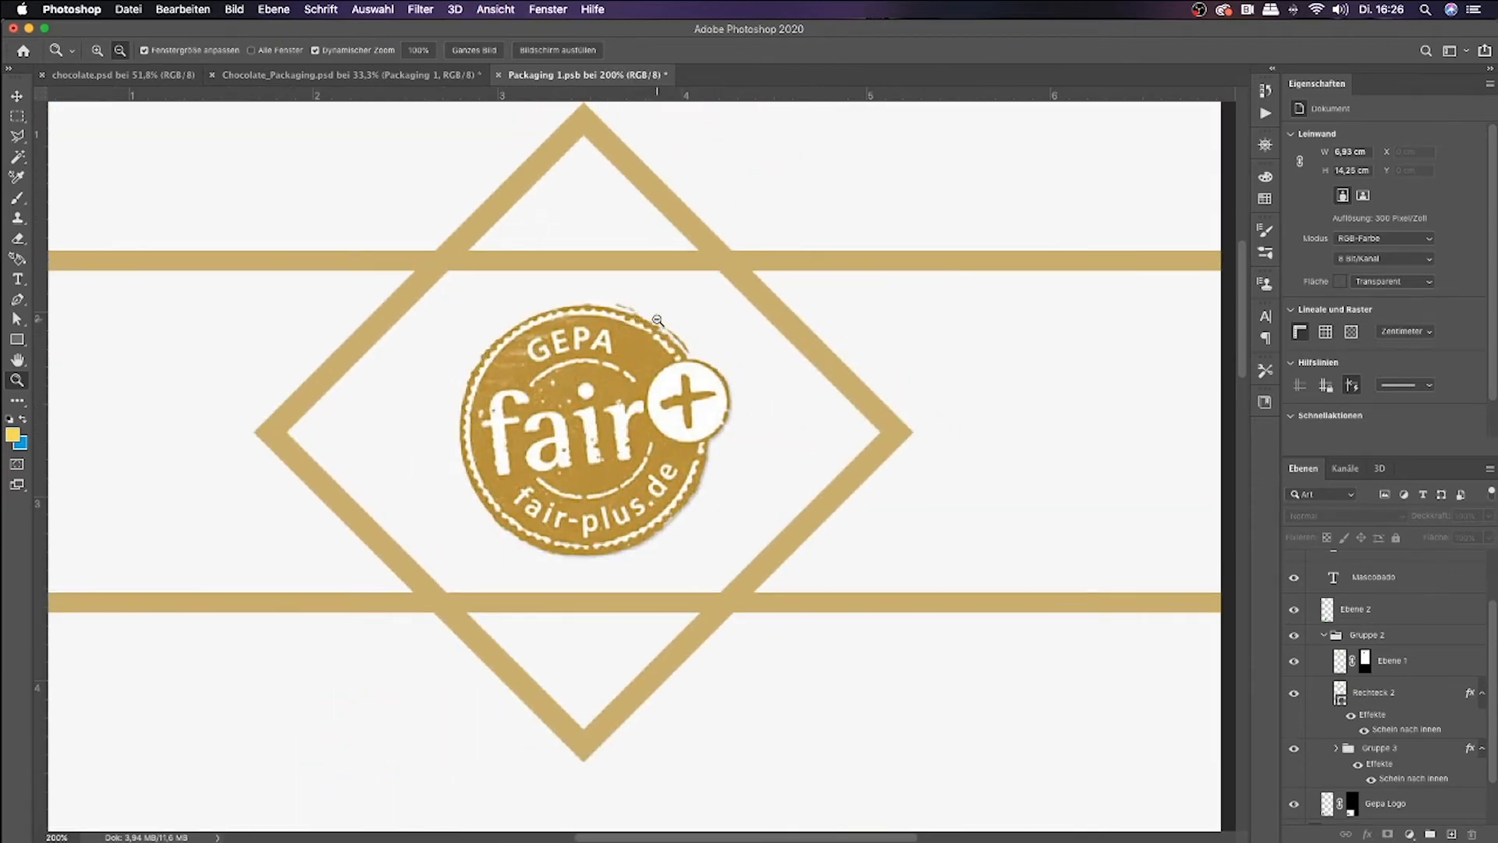
pyautogui.press('v')
pyautogui.click(780, 321)
pyautogui.click(1451, 833)
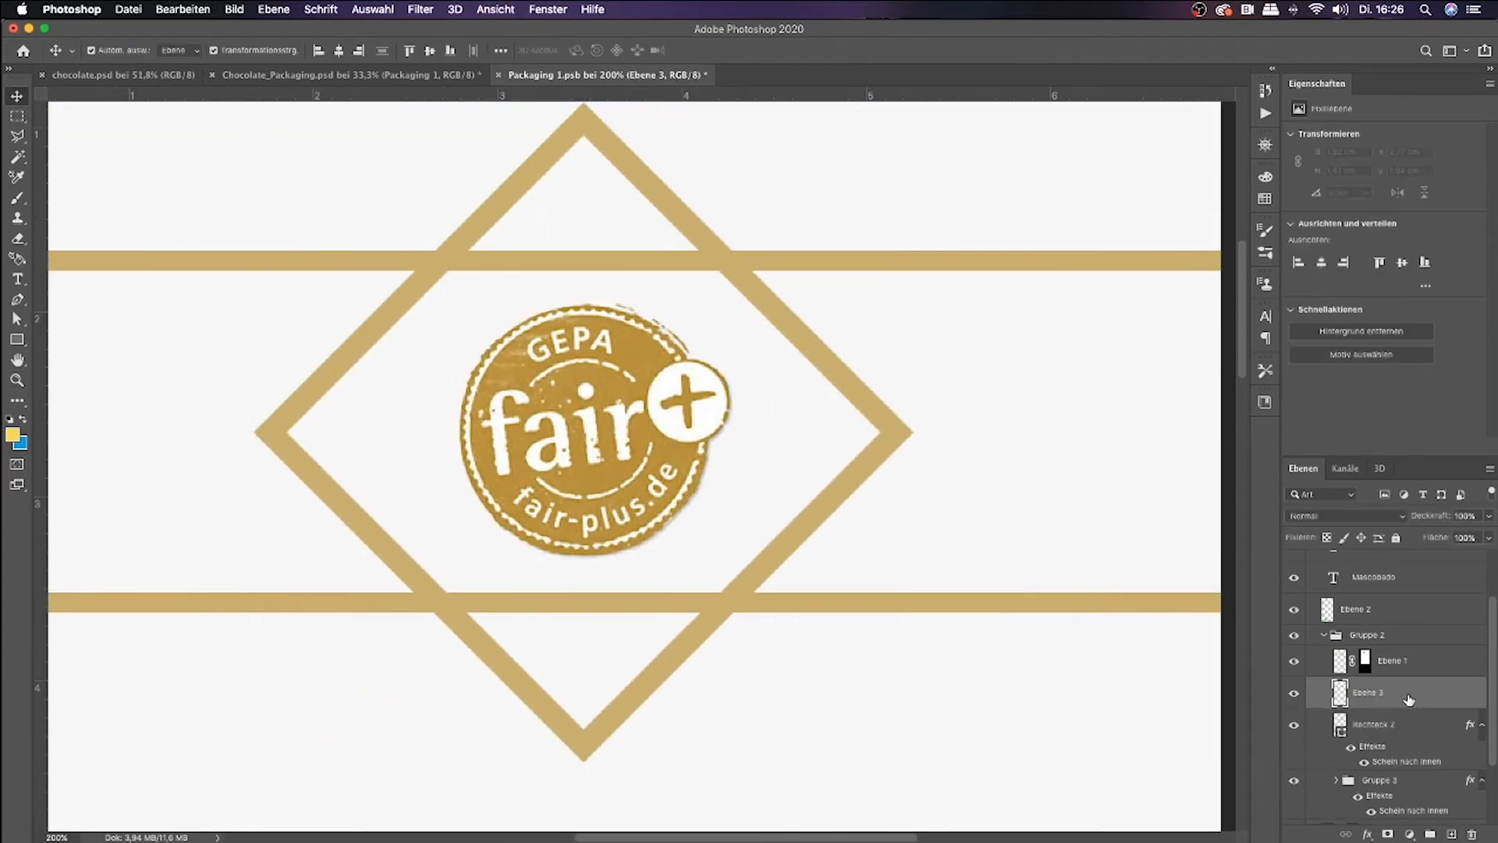
pyautogui.moveTo(1409, 699); pyautogui.dragTo(1397, 771)
# Sample the label's off-white background colour and brush over the gold line segments inside the diamond on the new layer.
pyautogui.press('e')
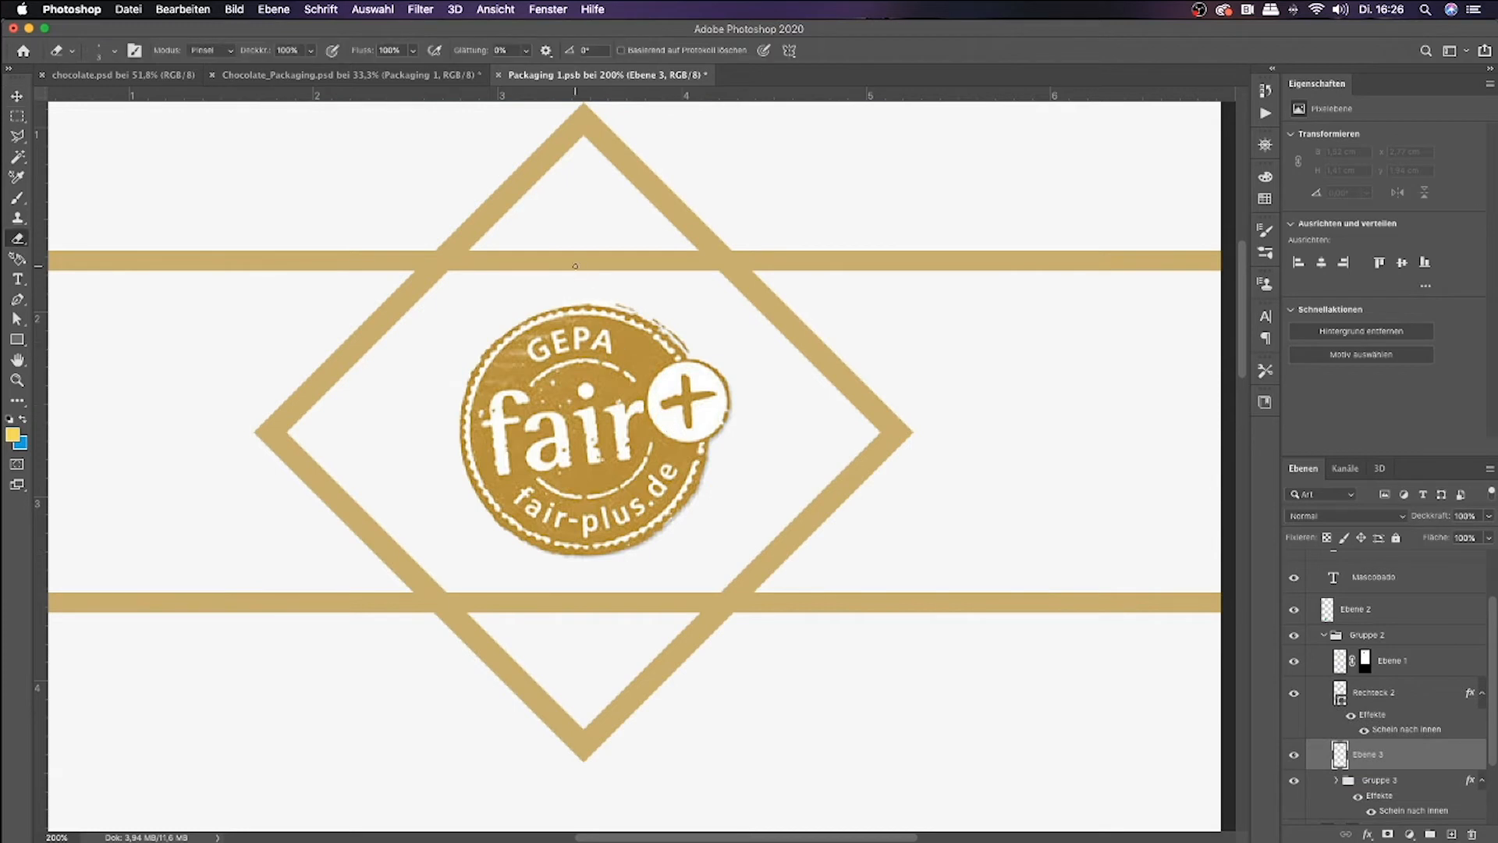
pyautogui.press('b')
pyautogui.moveTo(573, 265)
pyautogui.mouseDown()
pyautogui.moveTo(536, 265)
pyautogui.moveTo(566, 290)
pyautogui.moveTo(508, 258)
pyautogui.moveTo(476, 270)
pyautogui.moveTo(536, 233)
pyautogui.moveTo(698, 271)
pyautogui.moveTo(656, 229)
pyautogui.moveTo(590, 281)
pyautogui.moveTo(687, 287)
pyautogui.moveTo(501, 241)
pyautogui.moveTo(443, 297)
pyautogui.moveTo(536, 312)
pyautogui.mouseUp()
pyautogui.press('d')
pyautogui.click(510, 274)
pyautogui.click(23, 419)
pyautogui.press('i')
pyautogui.click(773, 367)
pyautogui.press('b')
pyautogui.moveTo(686, 588)
pyautogui.mouseDown()
pyautogui.moveTo(719, 586)
pyautogui.moveTo(666, 602)
pyautogui.moveTo(446, 595)
pyautogui.mouseUp()
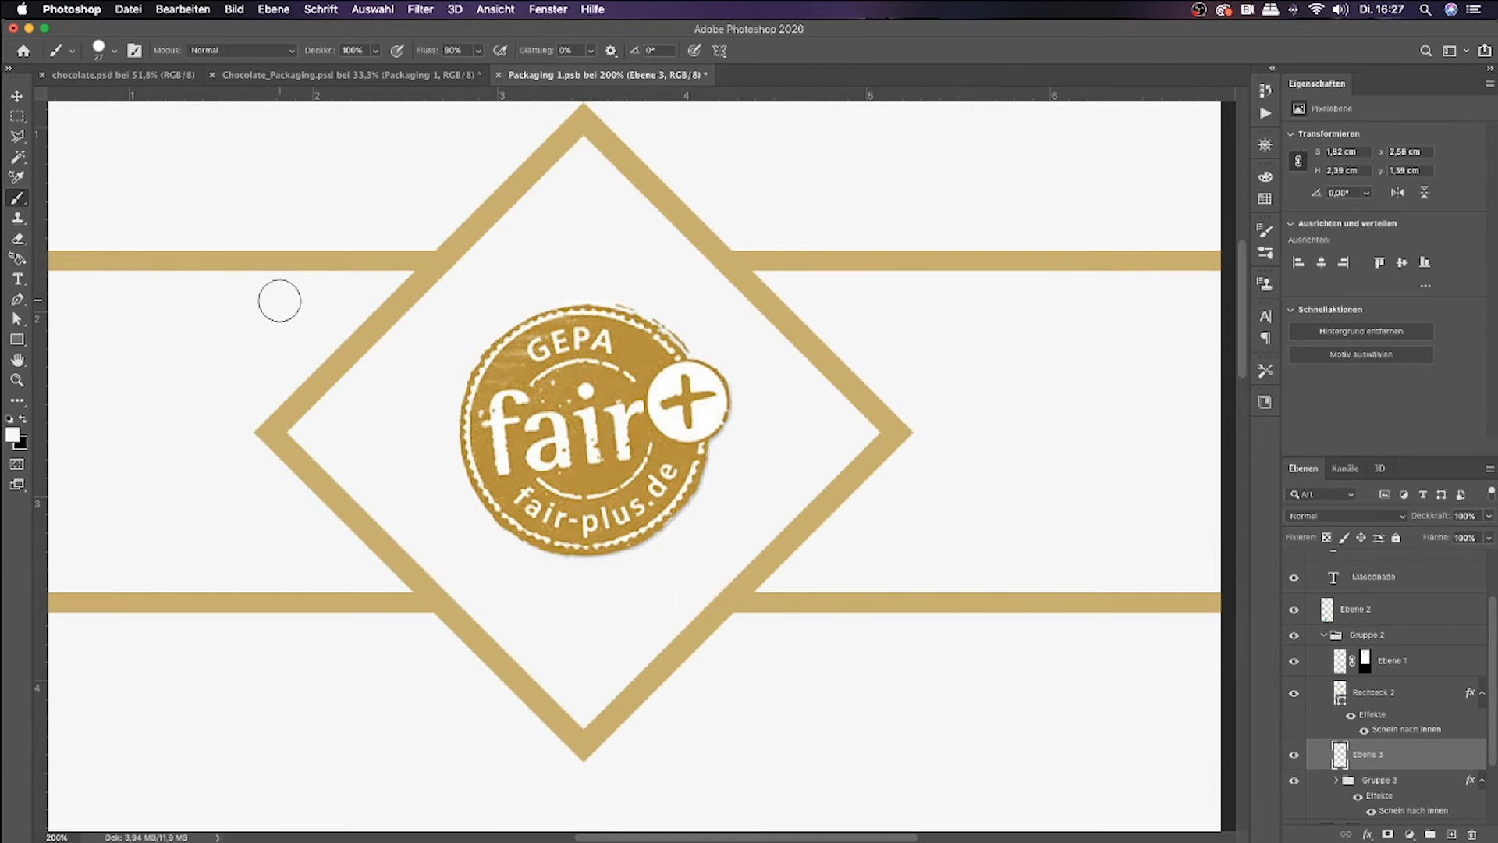
pyautogui.click(18, 97)
pyautogui.click(267, 195)
# Add a satin effect (Glanz) to the group containing the two gold lines.
pyautogui.press('super+minus')
pyautogui.press('super+minus')
pyautogui.press('space')
pyautogui.moveTo(797, 514); pyautogui.dragTo(803, 438)
pyautogui.click(758, 537)
pyautogui.click(963, 341)
pyautogui.click(800, 289)
pyautogui.click(1423, 726)
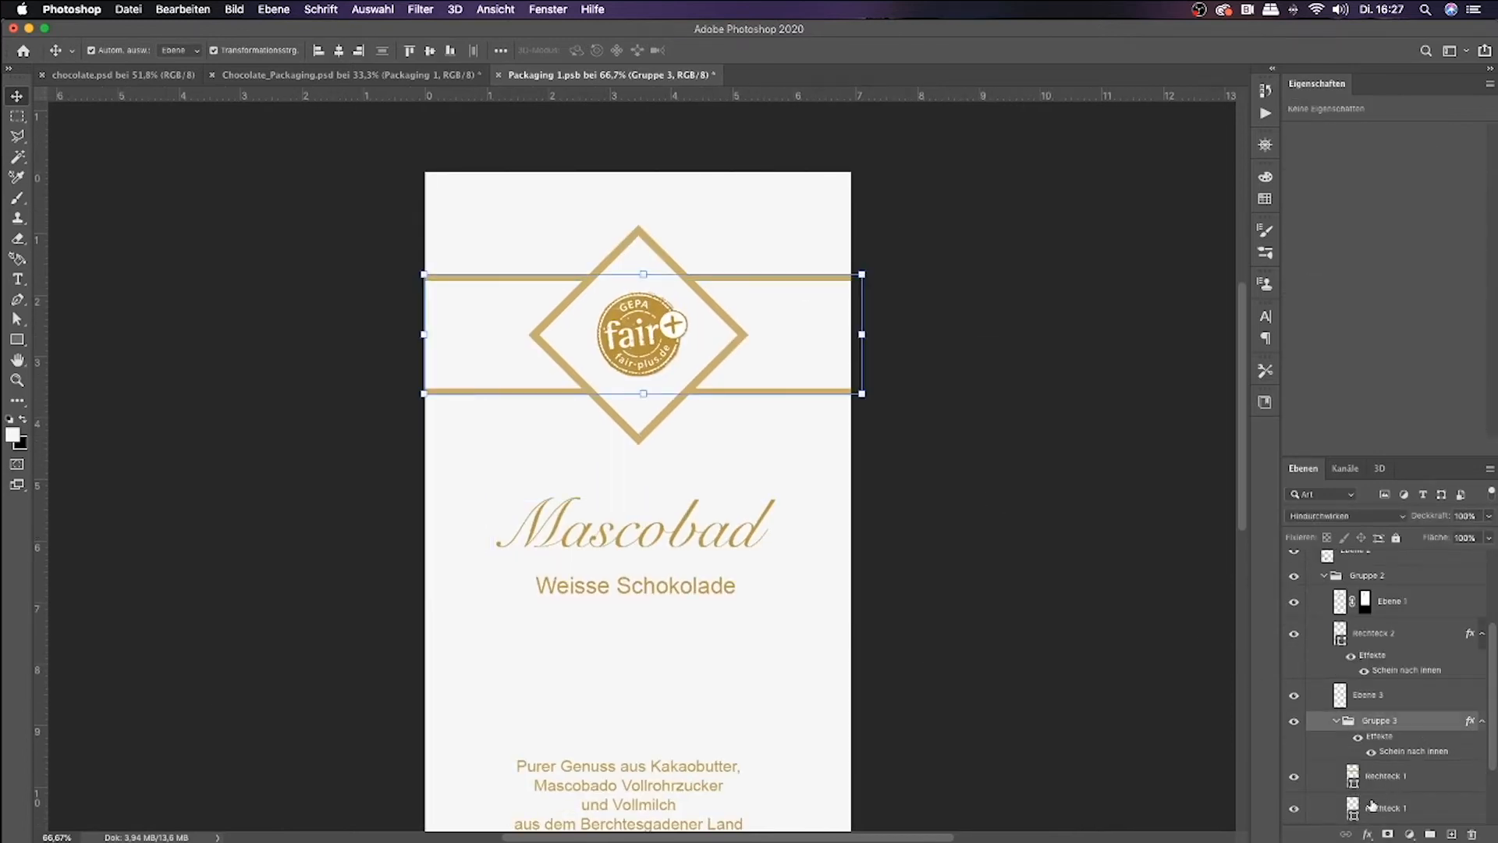
pyautogui.click(1367, 835)
pyautogui.click(1359, 736)
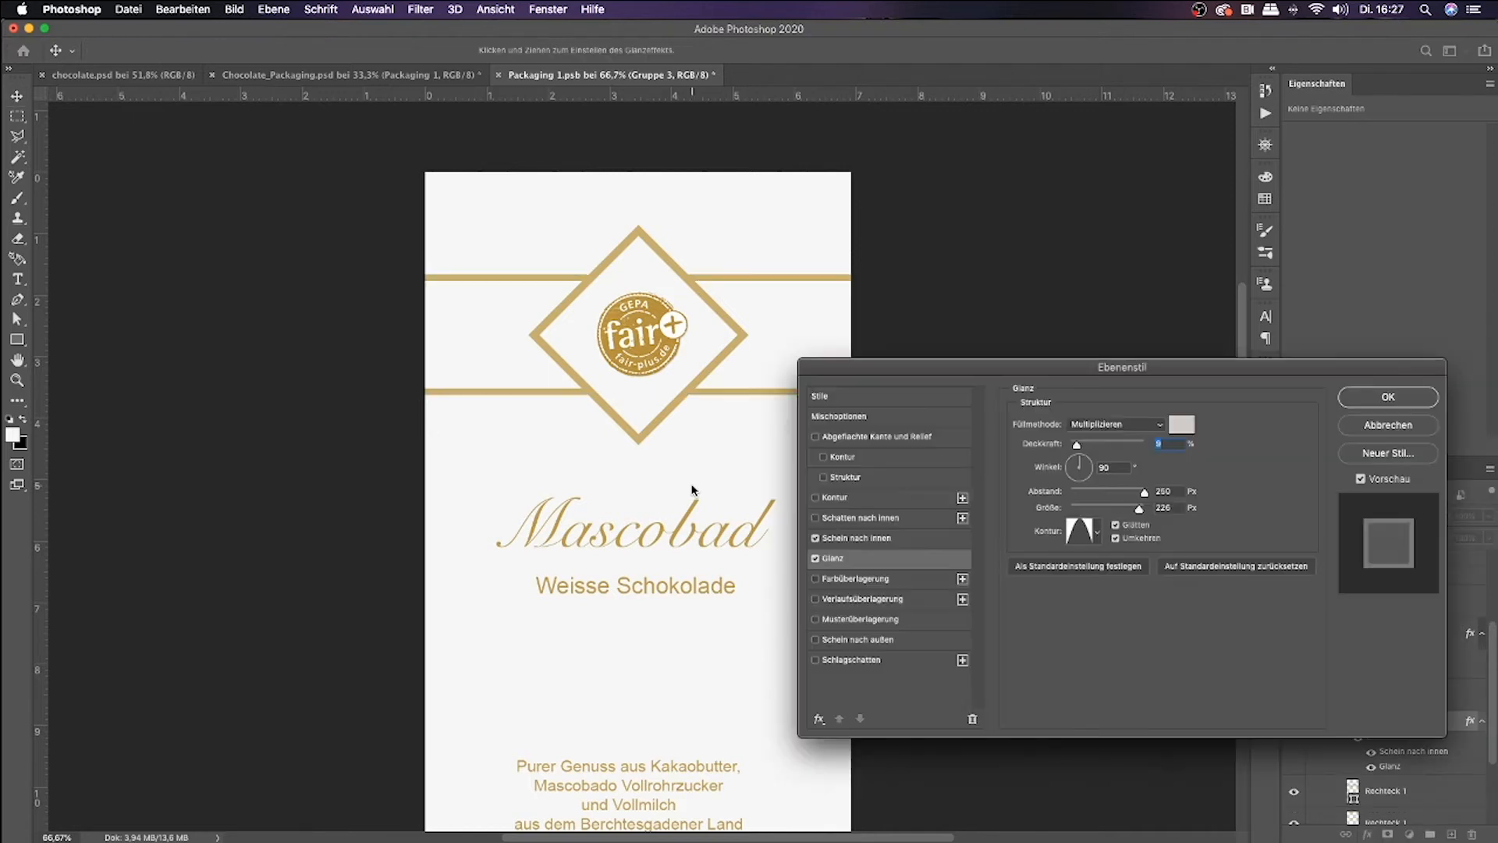
# Adjust the satin effect's opacity and fill mode, apply the layer style, and save the file.
pyautogui.moveTo(1113, 447); pyautogui.dragTo(1078, 448)
pyautogui.click(1116, 424)
pyautogui.click(1114, 387)
pyautogui.click(1388, 396)
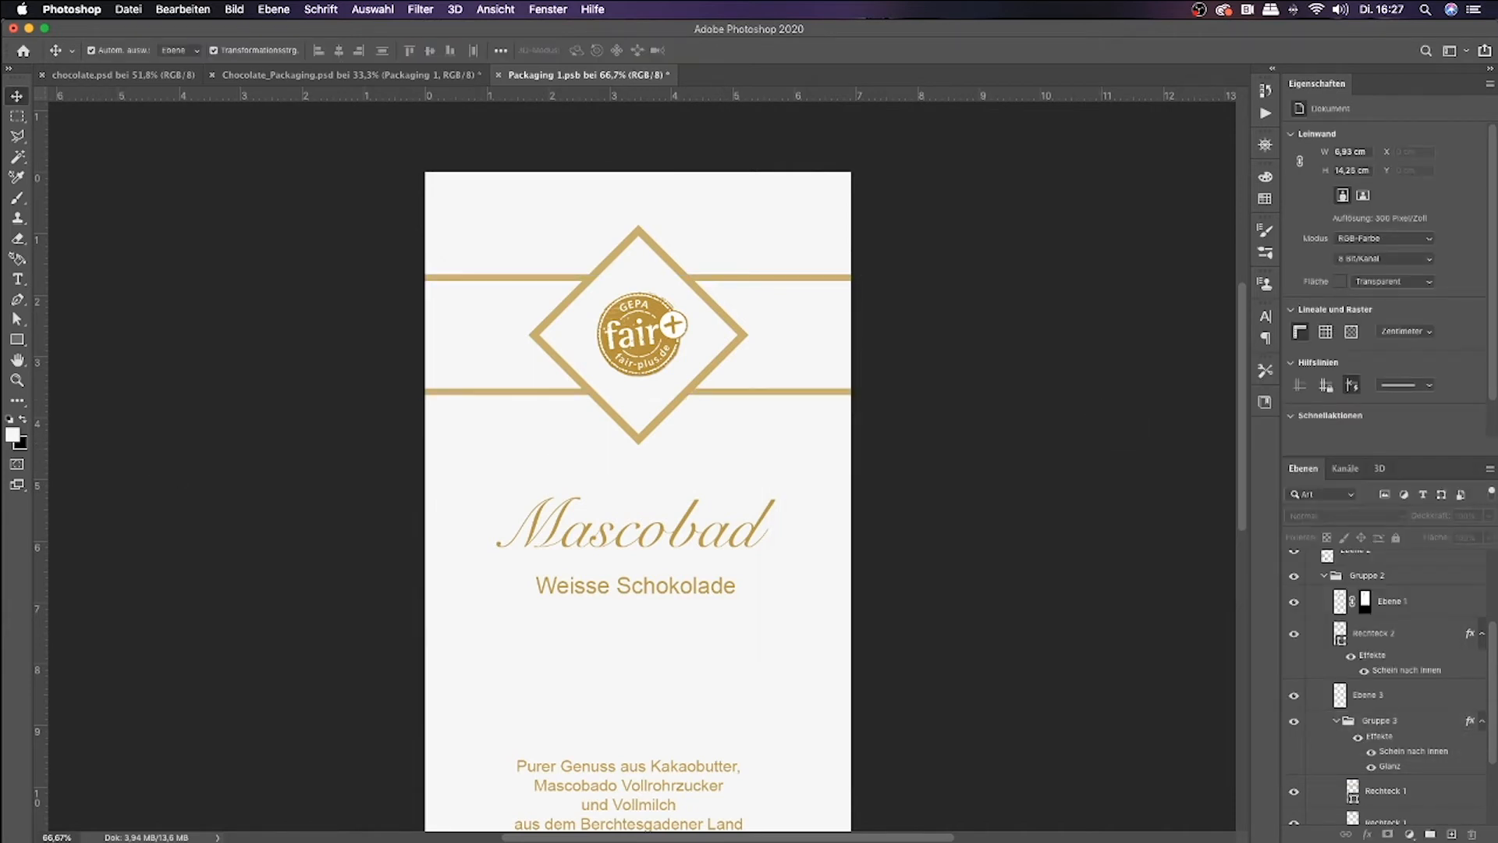
pyautogui.press('super+s')
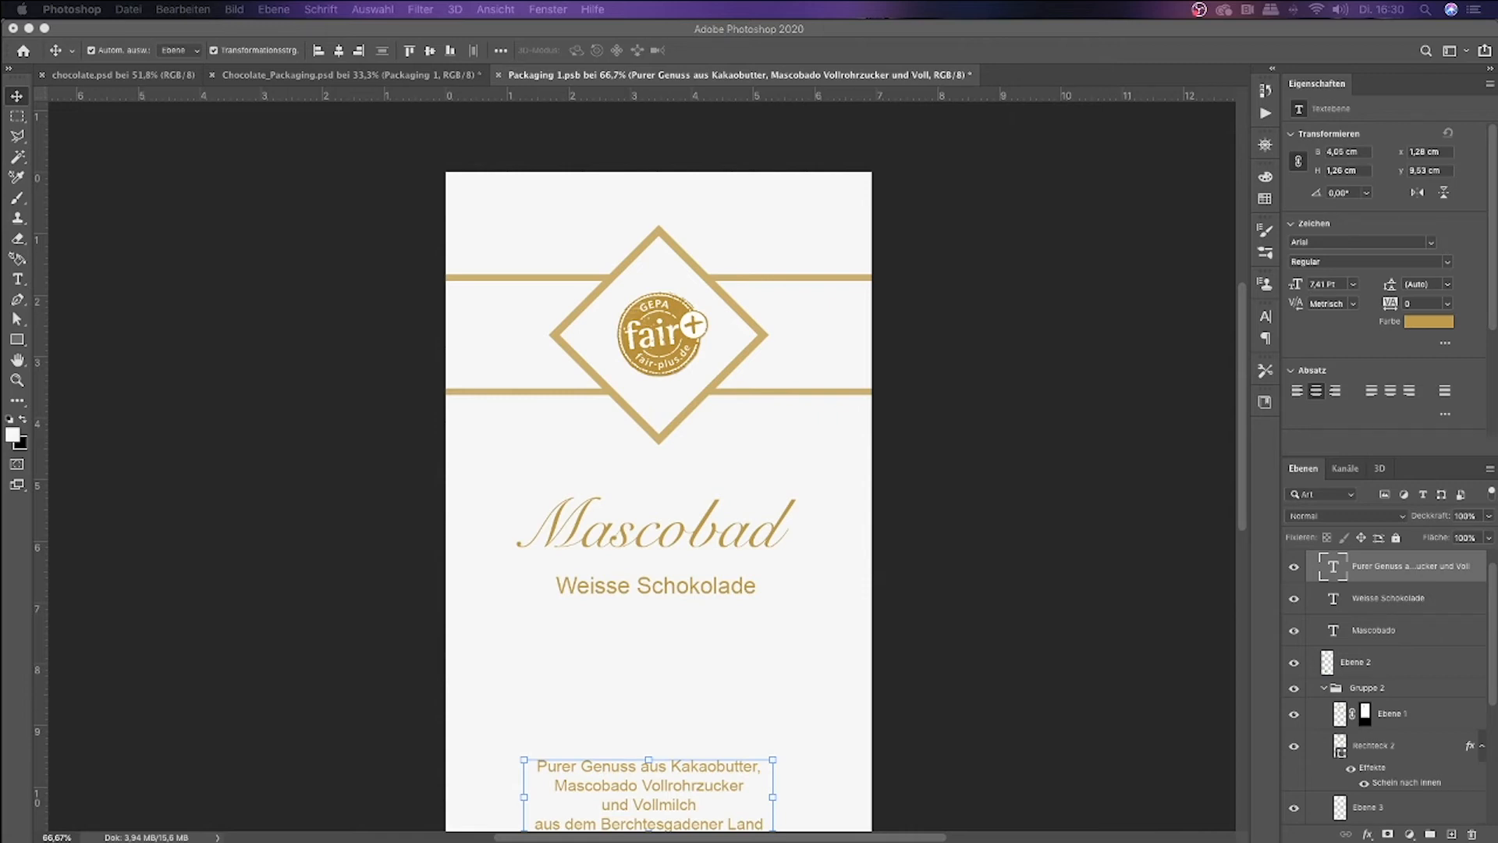
# Bring the gold foil texture into the label as a new layer, positioned over the diamond's right half.
pyautogui.moveTo(1497, 508); pyautogui.dragTo(728, 227)
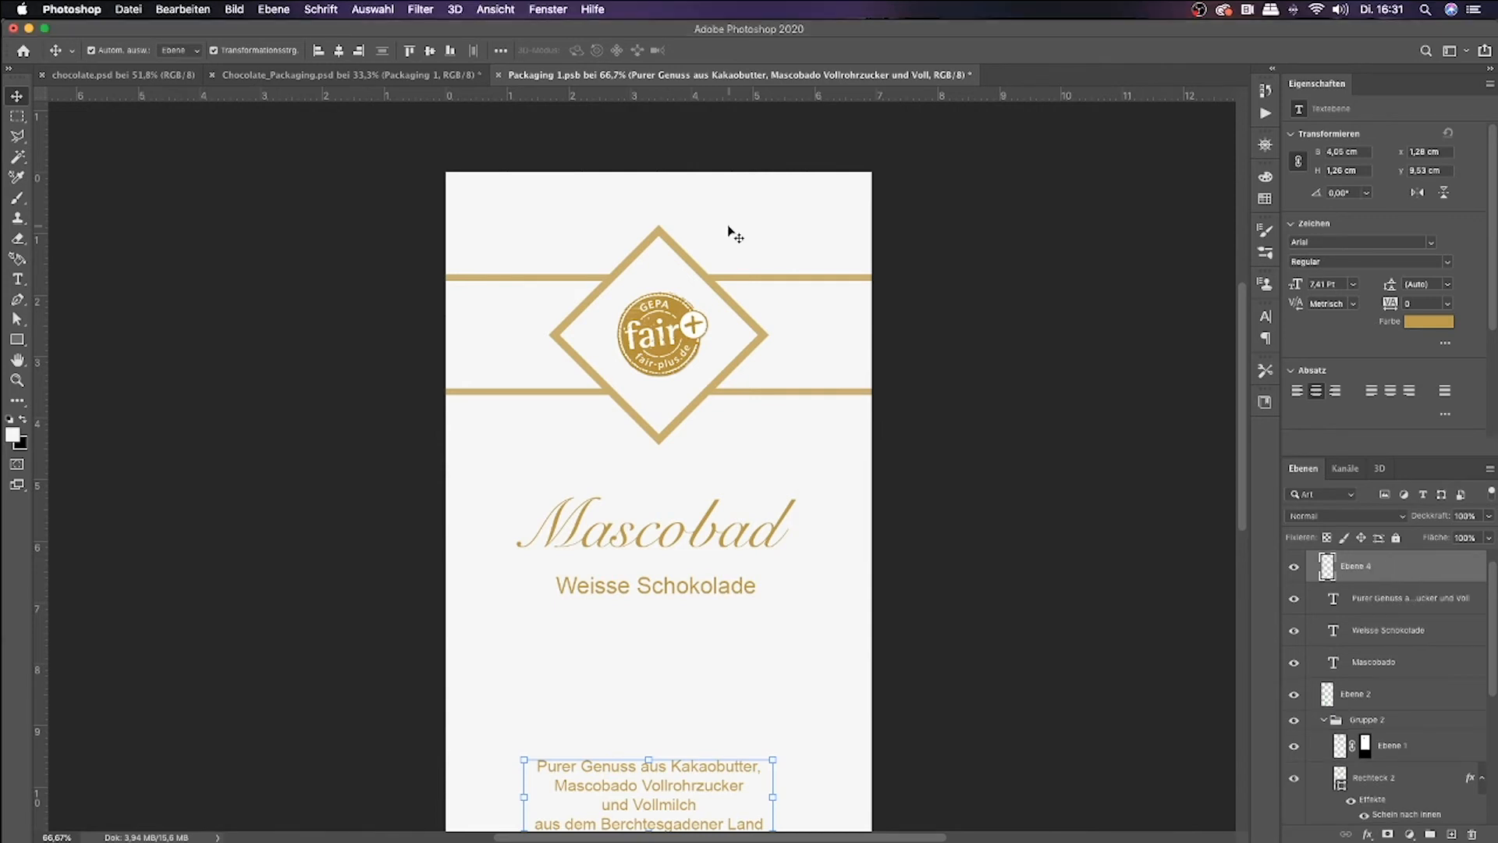
pyautogui.moveTo(854, 521); pyautogui.dragTo(799, 351)
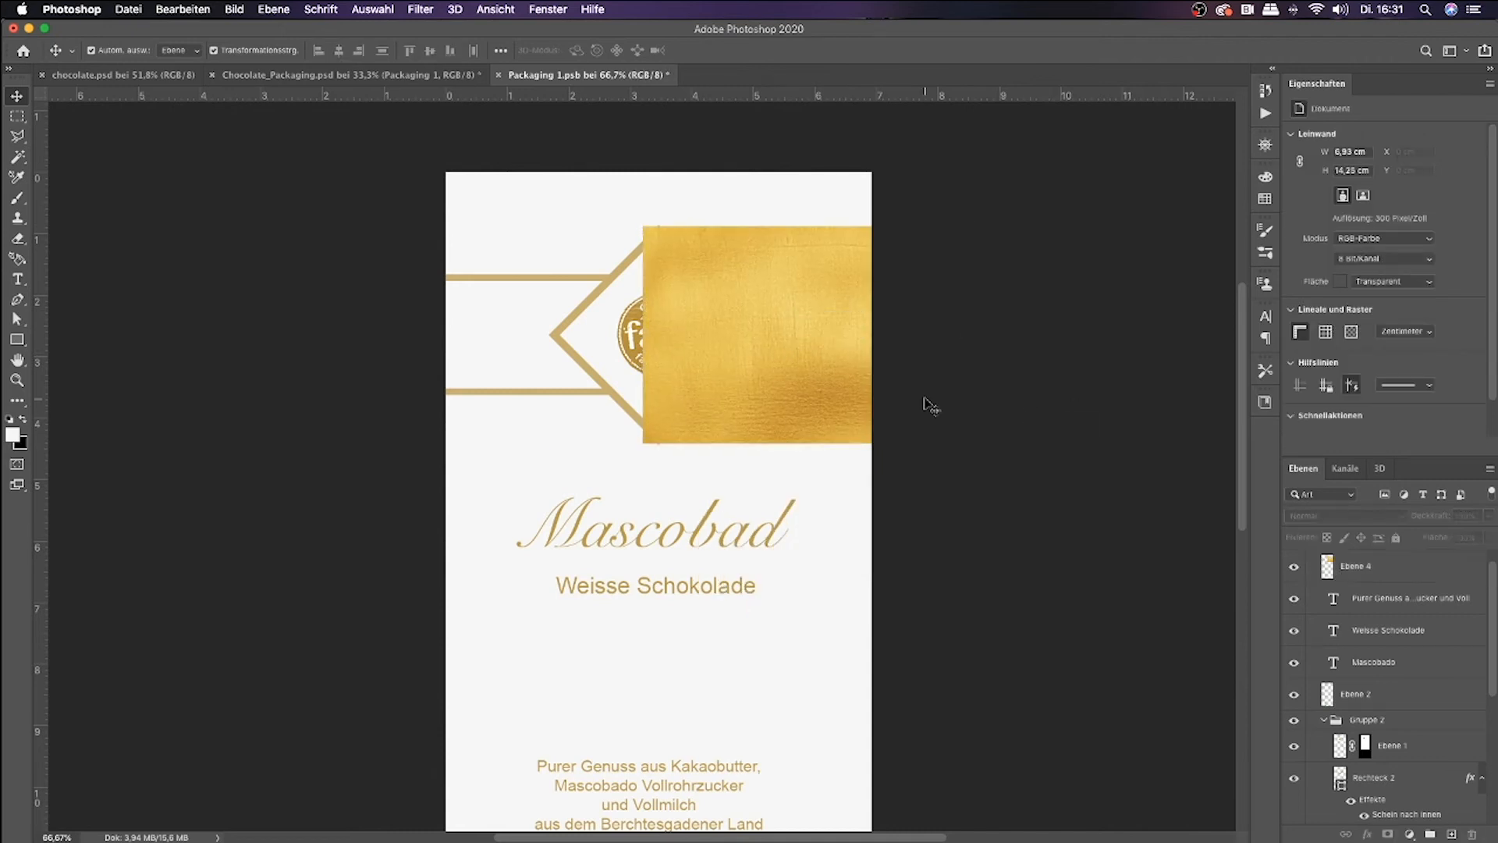